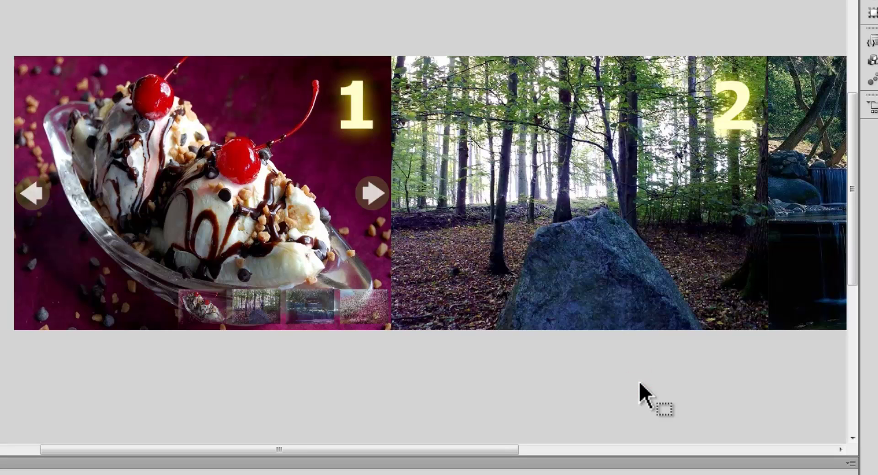
- Test-run the finished image gallery movie and look through its frame 1 ActionScript
key(ctrl+Return)
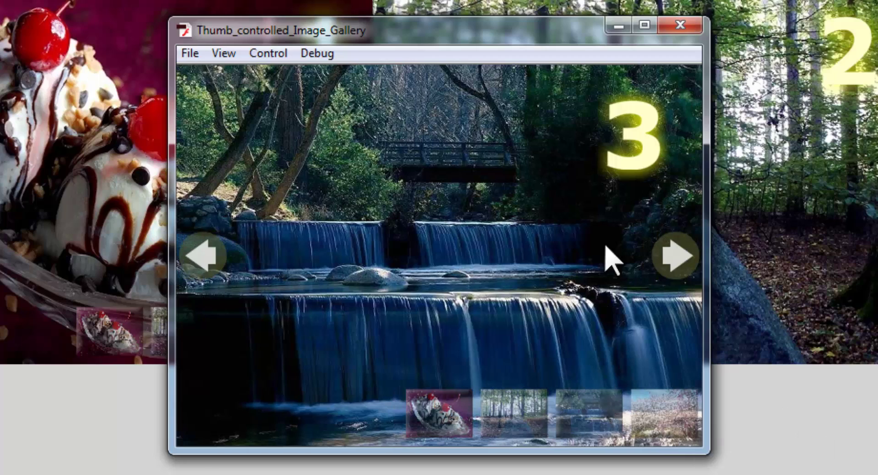
click(681, 25)
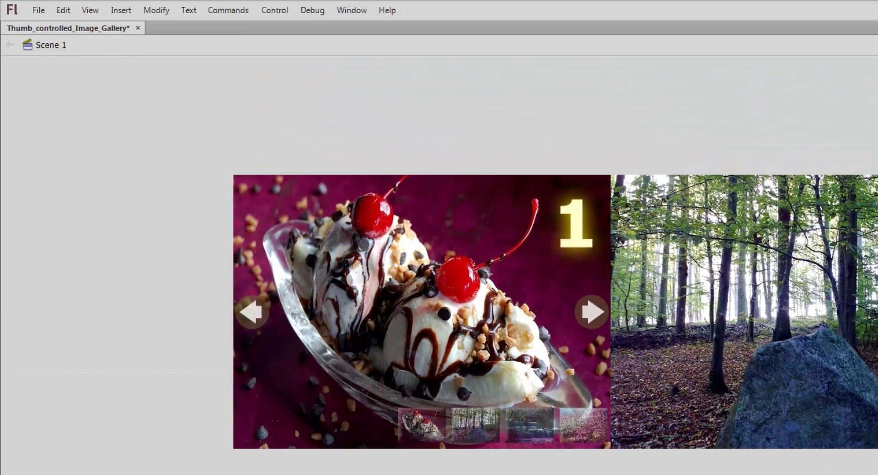
key(F9)
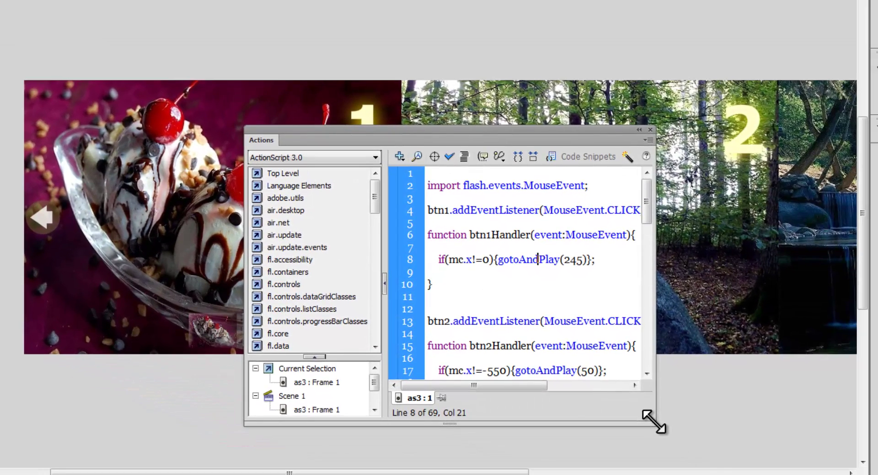
drag(735, 458, 871, 474)
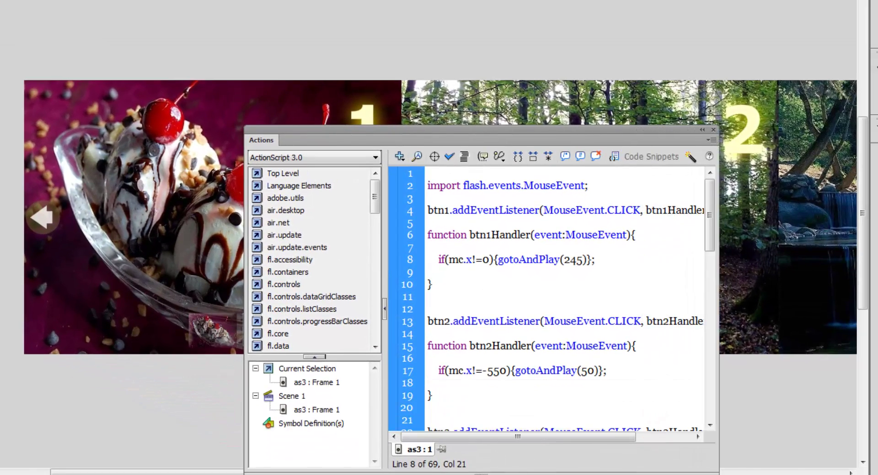
scroll(671, 383, down, 14)
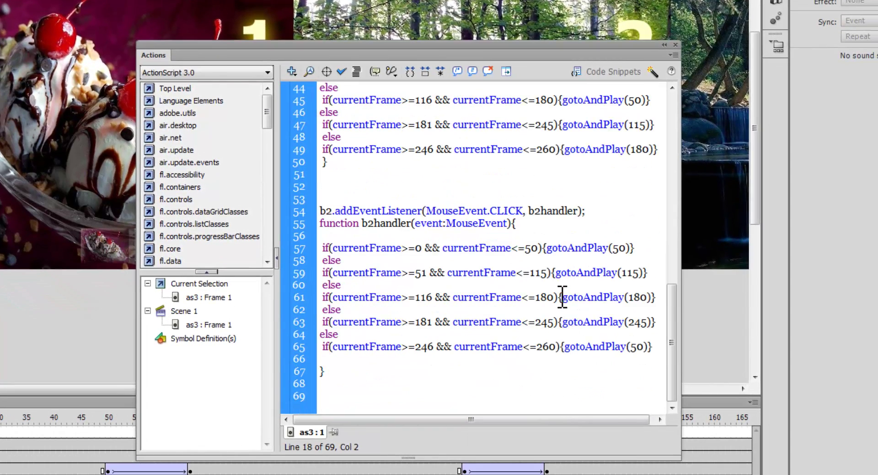
scroll(562, 297, up, 7)
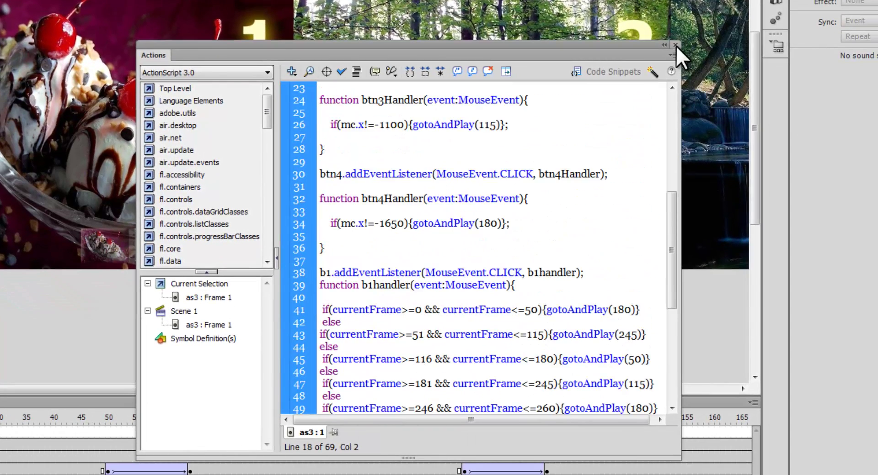
click(675, 44)
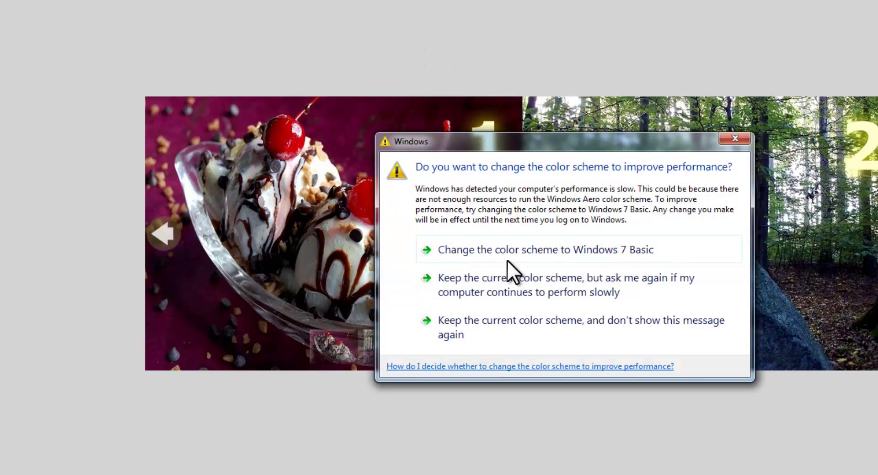
- Keep the current Windows color scheme without further reminders and save the finished gallery document
click(554, 324)
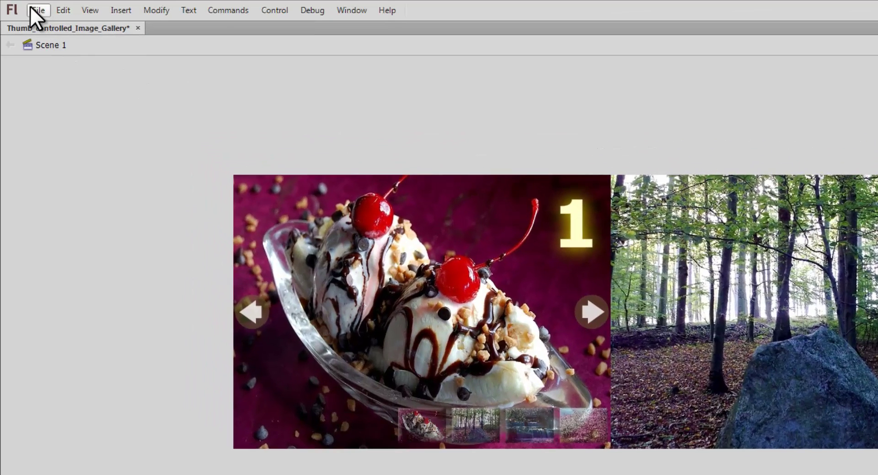
click(37, 9)
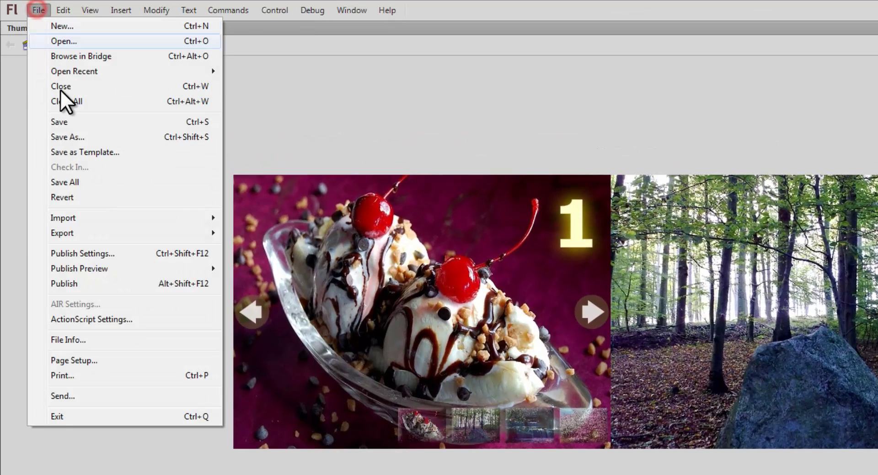
click(73, 122)
- Create a new ActionScript 3.0 document with a 550 × 400 px stage at 24 fps
click(40, 10)
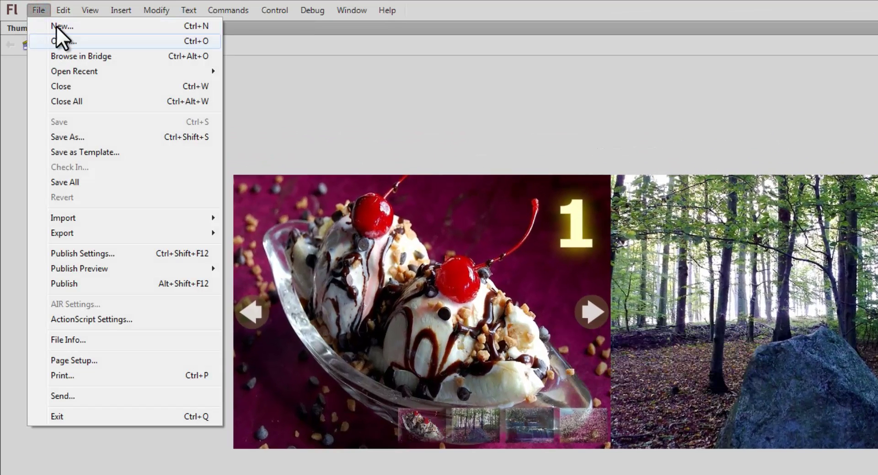
click(56, 26)
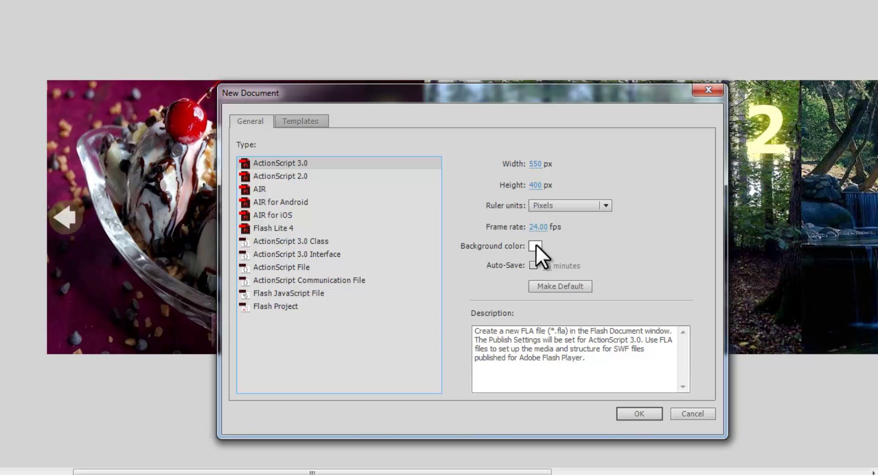
click(628, 413)
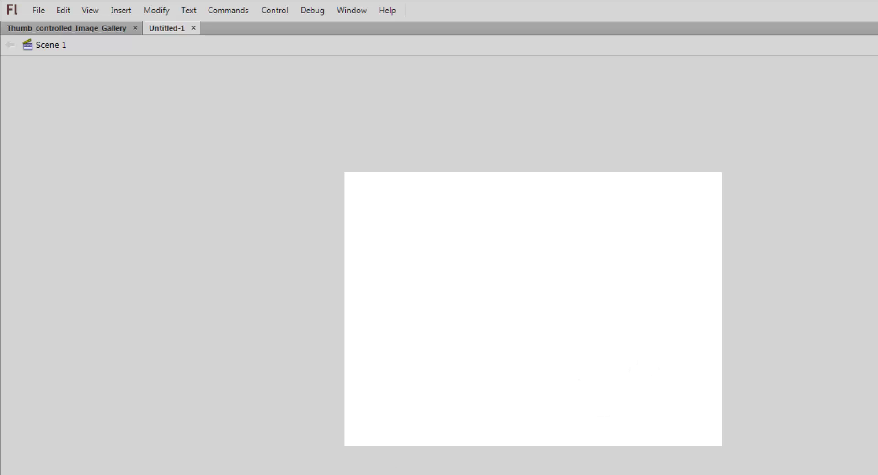
- Rename Layer 1 in the new document as picture_str
double_click(65, 407)
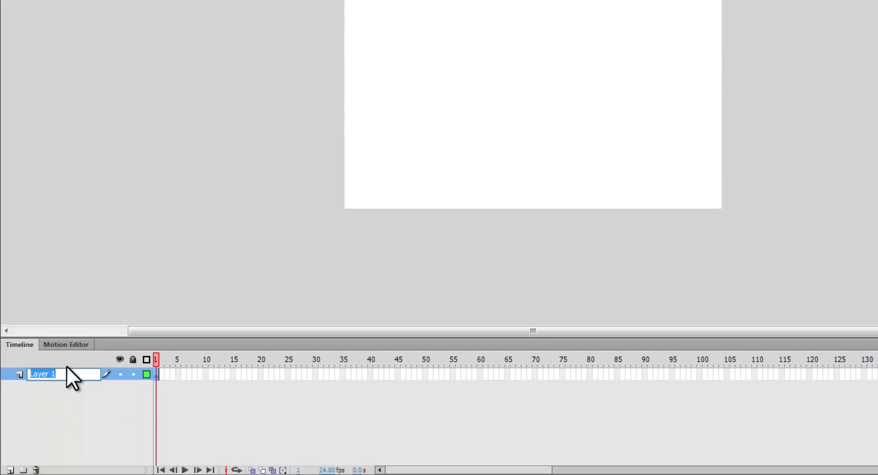
text(picture_str)
key(Return)
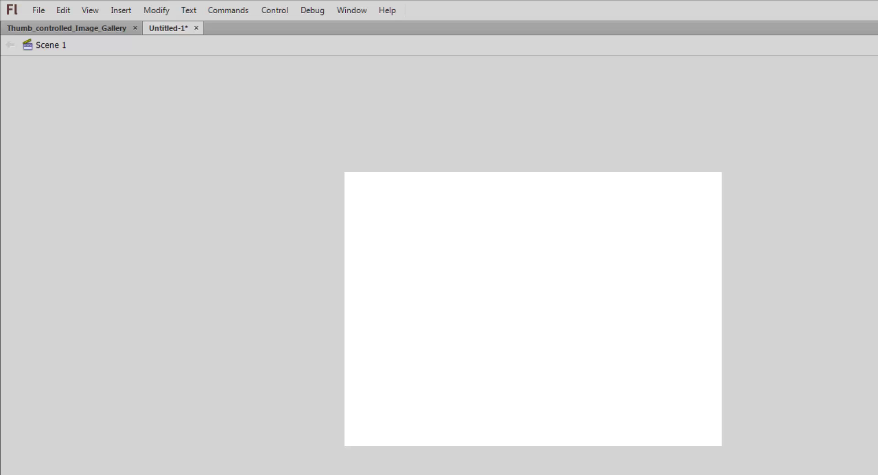
- Import the images icecream, pic1, pic2 and pic3 into the document's library
click(39, 10)
click(117, 219)
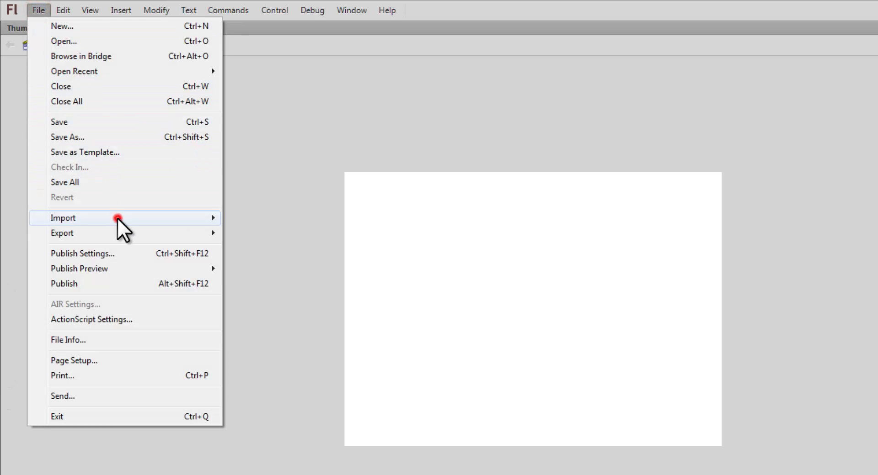
click(262, 232)
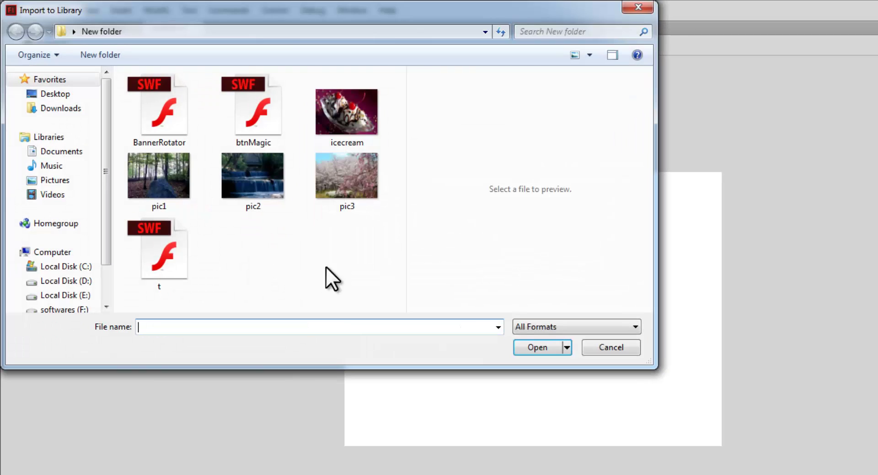
click(348, 120)
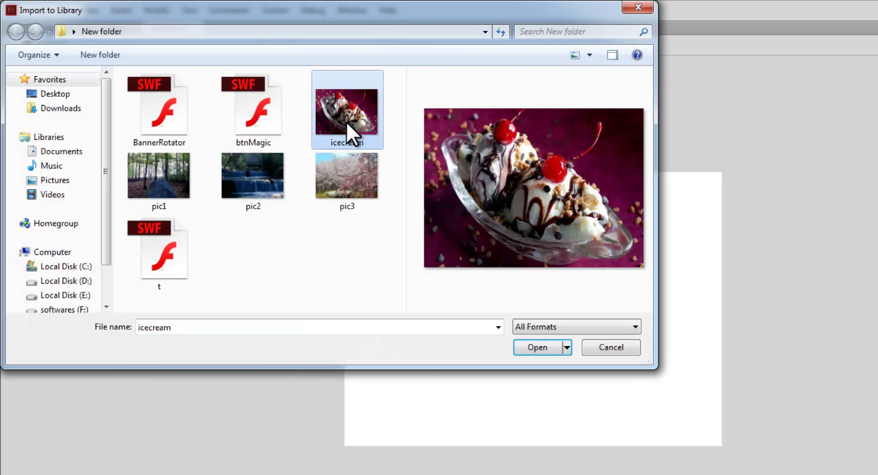
ctrl+click(158, 173)
ctrl+click(254, 183)
ctrl+click(336, 186)
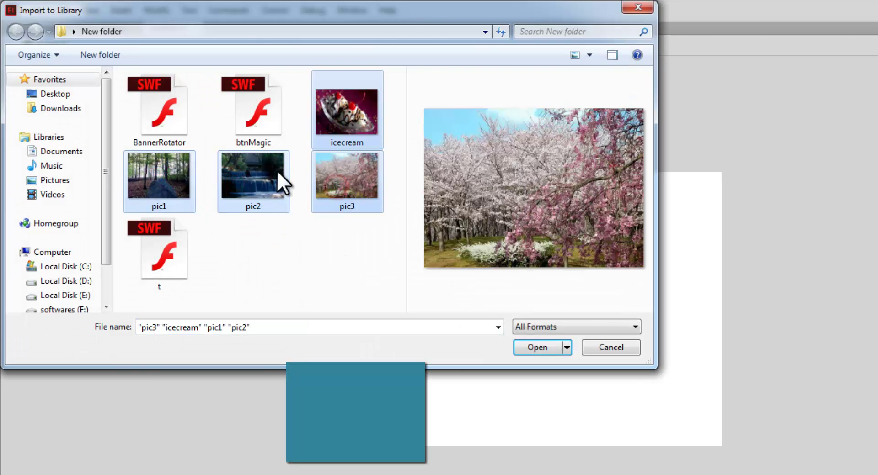
click(536, 345)
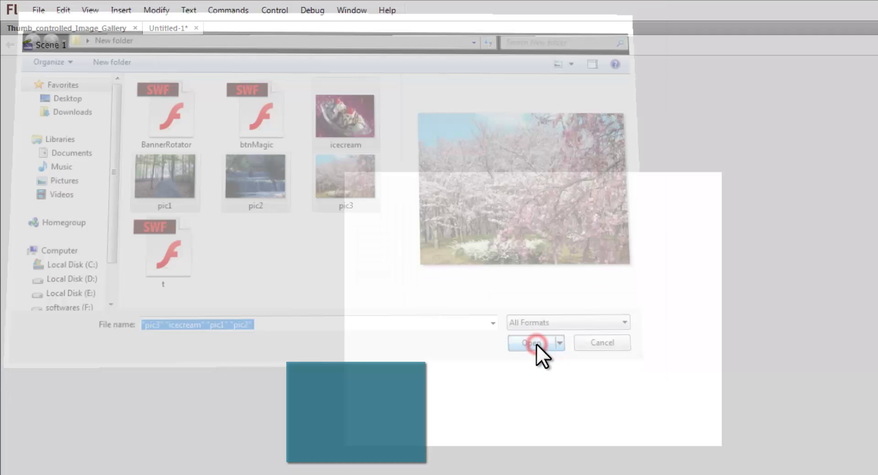
- Place icecream.jpg on the stage and align it to the stage's left and top edges
click(727, 33)
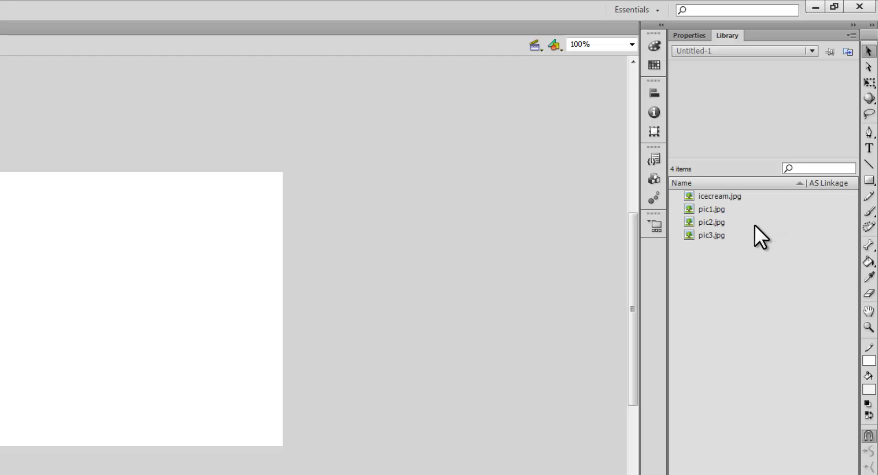
click(728, 196)
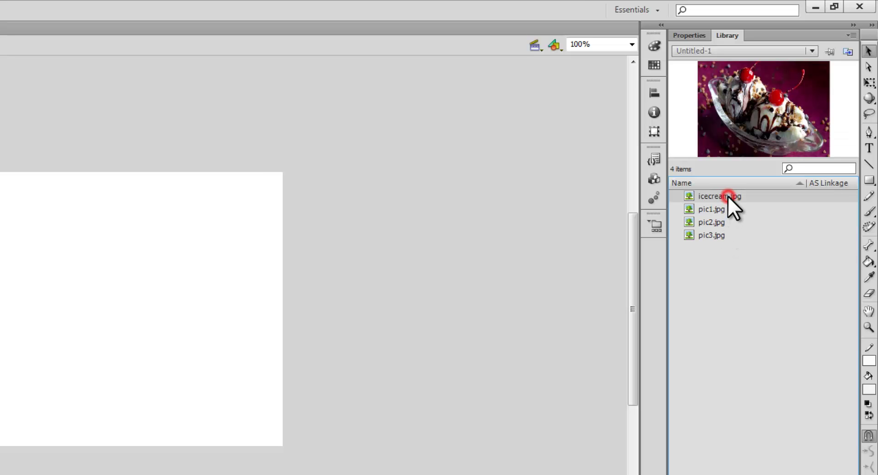
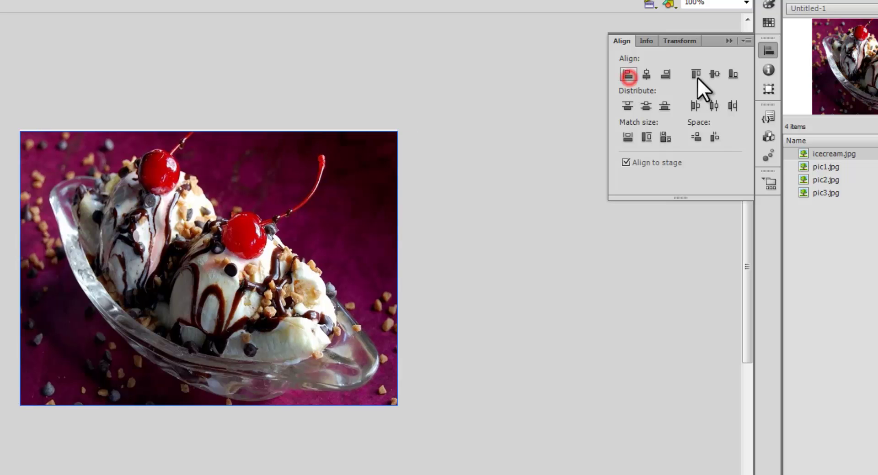
click(697, 76)
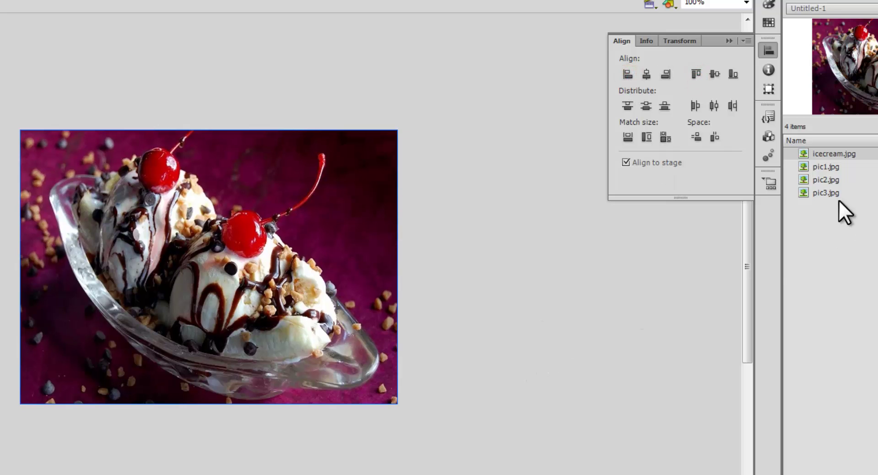
- Place pic1.jpg beside the ice cream image and set its position to X 550, Y 0
drag(833, 166, 586, 268)
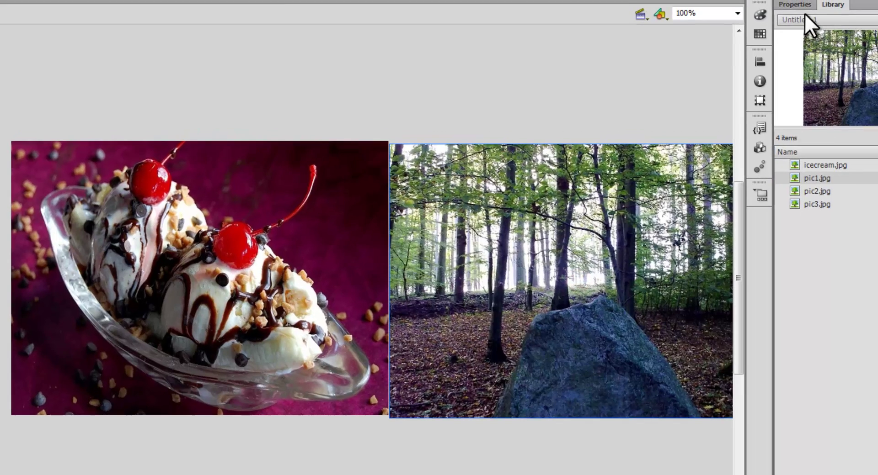
click(794, 4)
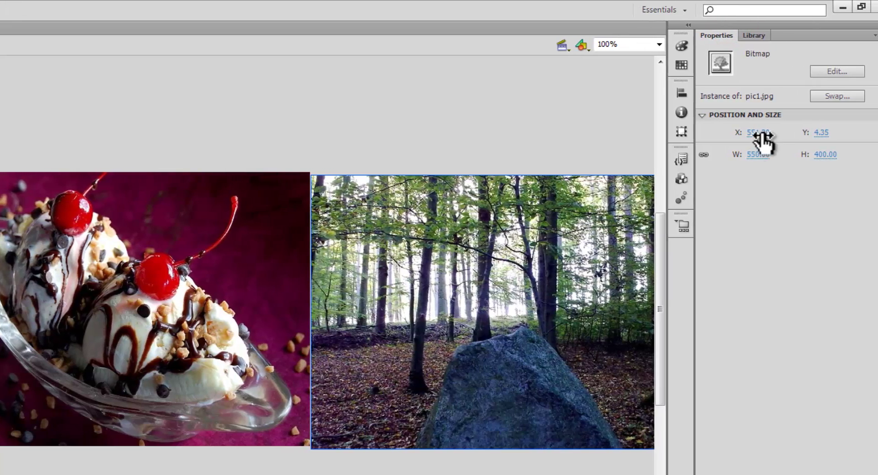
click(836, 101)
text(550)
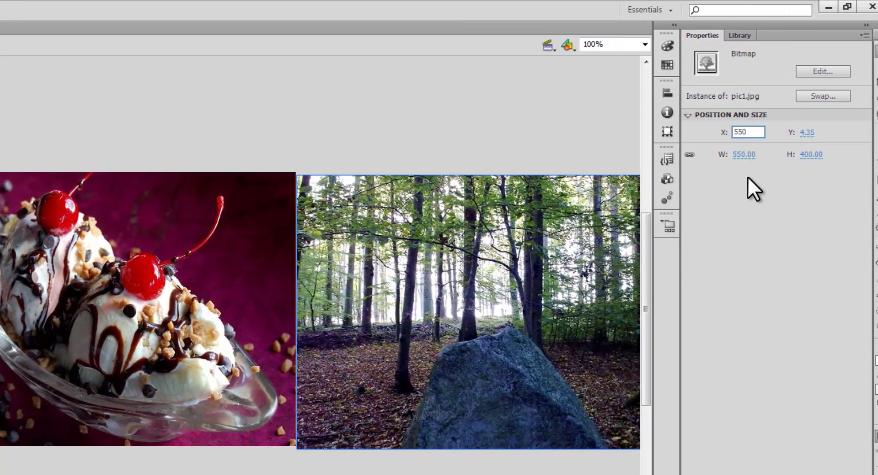
key(Tab)
text(0)
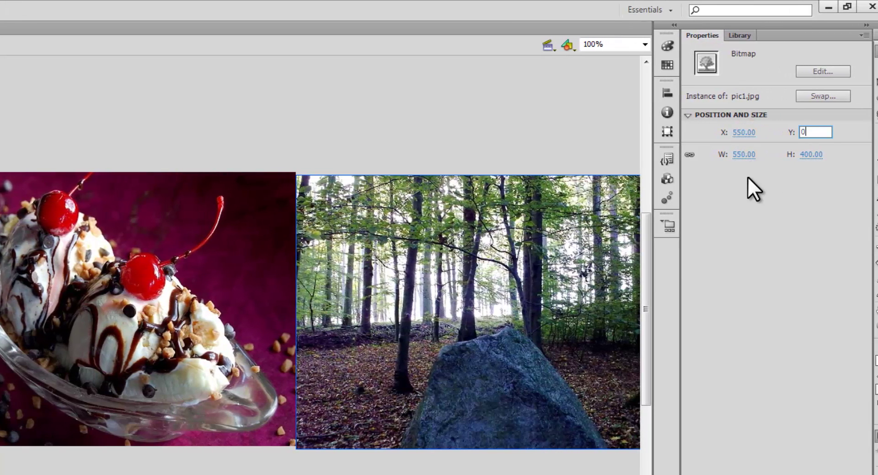
key(Return)
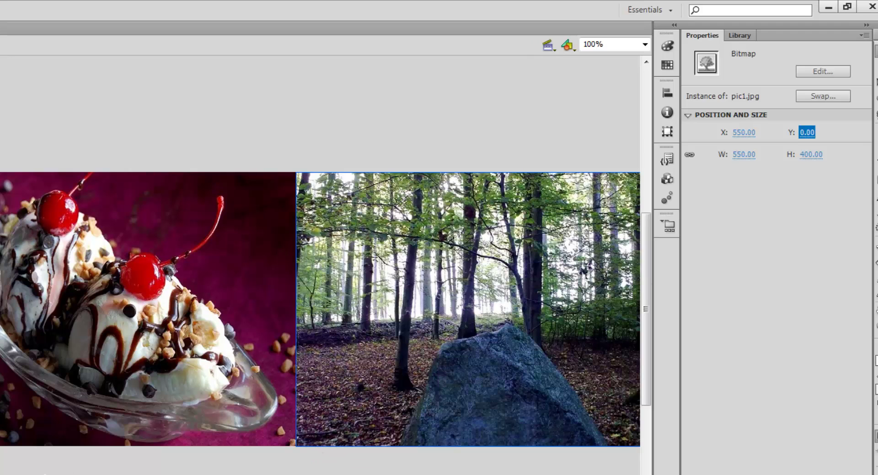
- Place pic2.jpg after the forest image and set its position to X 1100, Y 0
scroll(320, 310, right, 5)
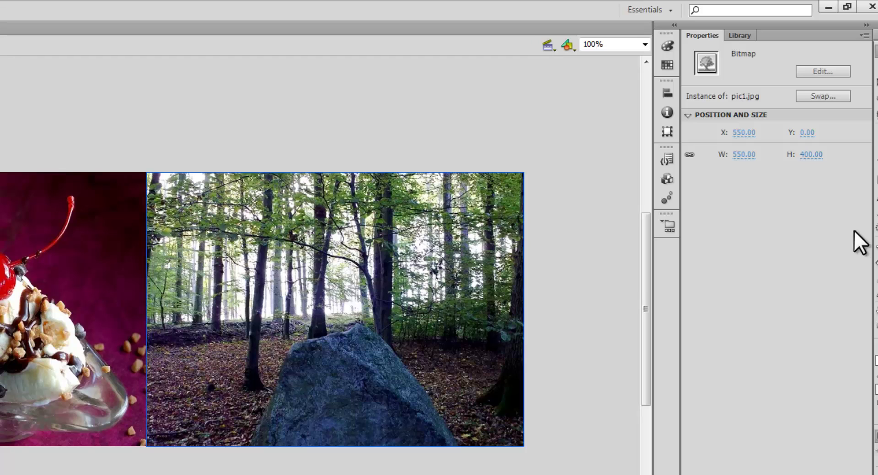
click(748, 35)
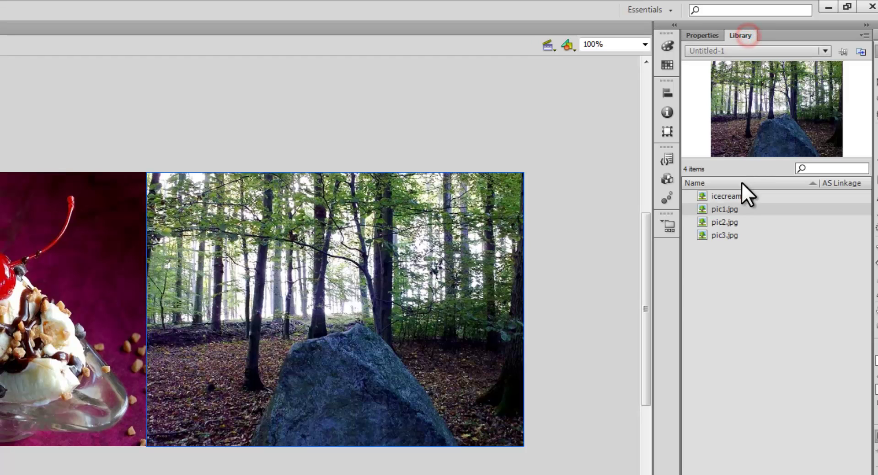
click(734, 223)
drag(734, 224, 536, 303)
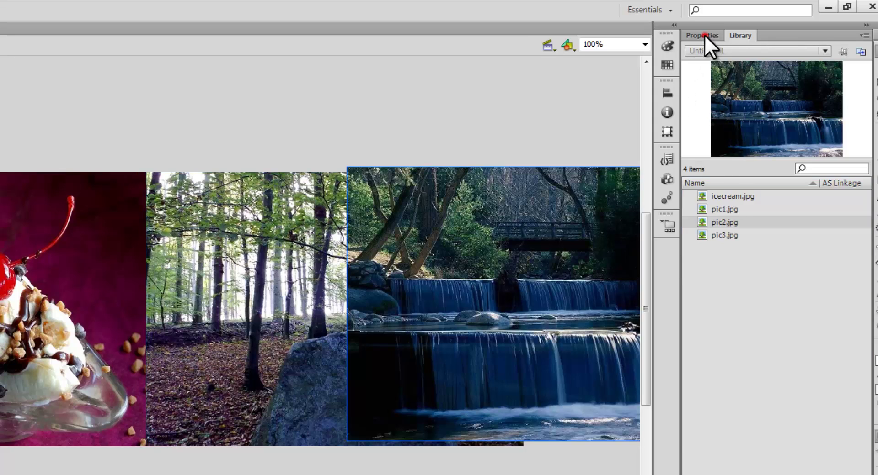
click(704, 34)
click(744, 132)
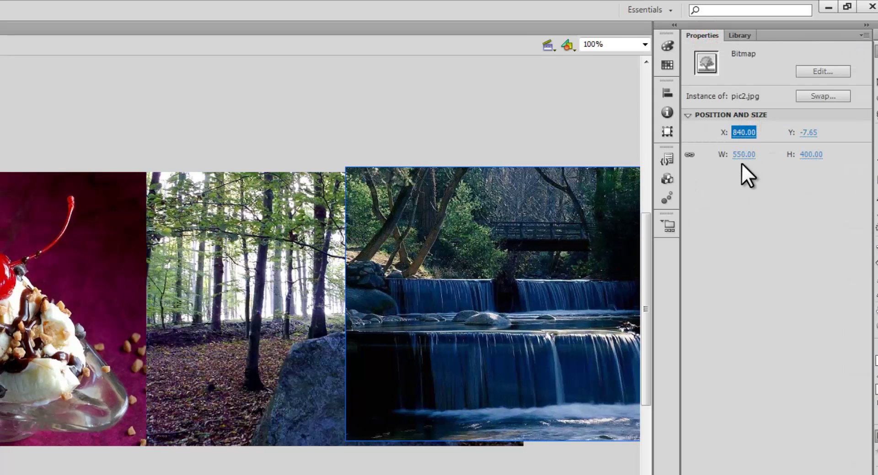
text(110)
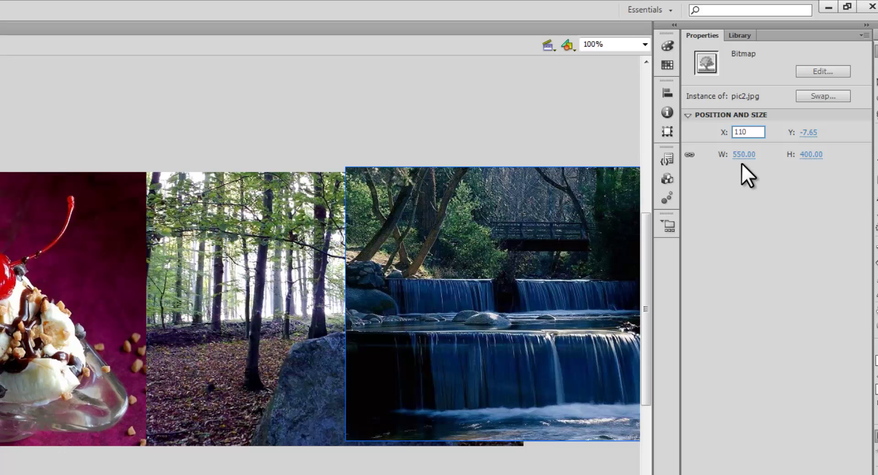
text(0)
key(Tab)
text(0)
key(Return)
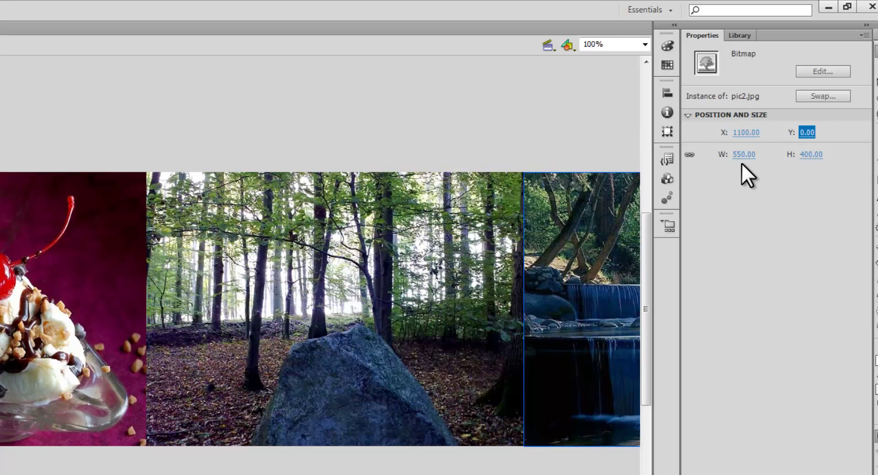
scroll(320, 310, right, 6)
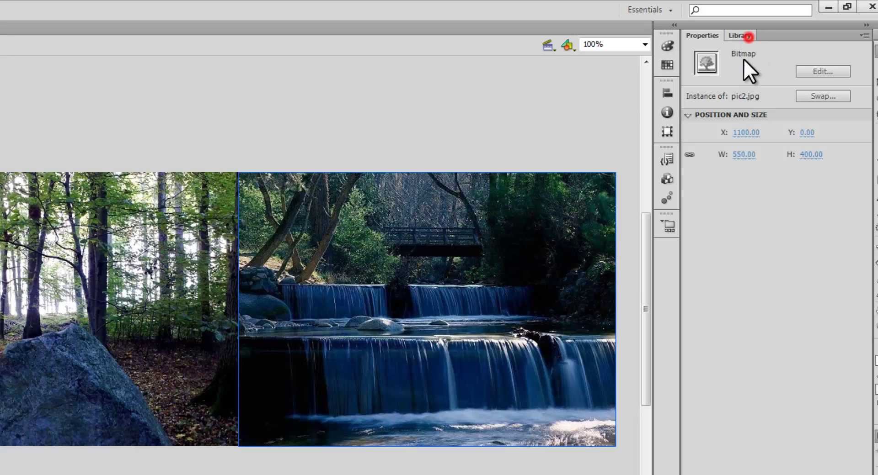
- Place pic3.jpg after the waterfall image and set its position to X 1650, Y 0
click(748, 36)
drag(731, 235, 514, 256)
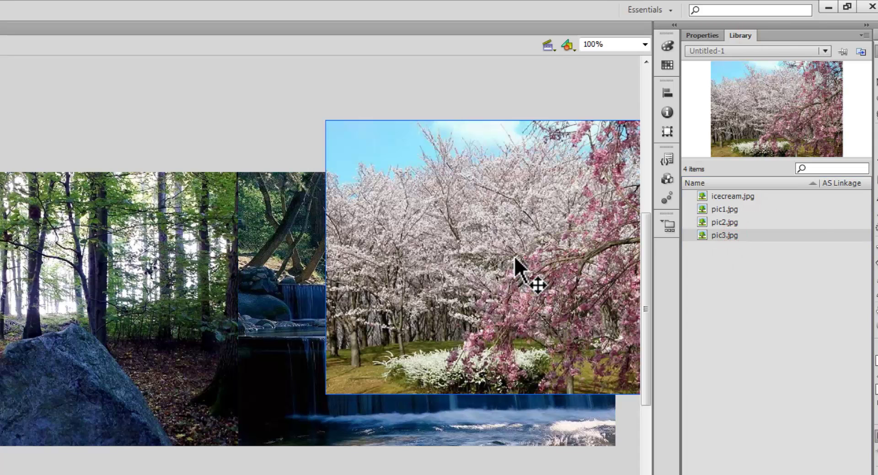
click(718, 36)
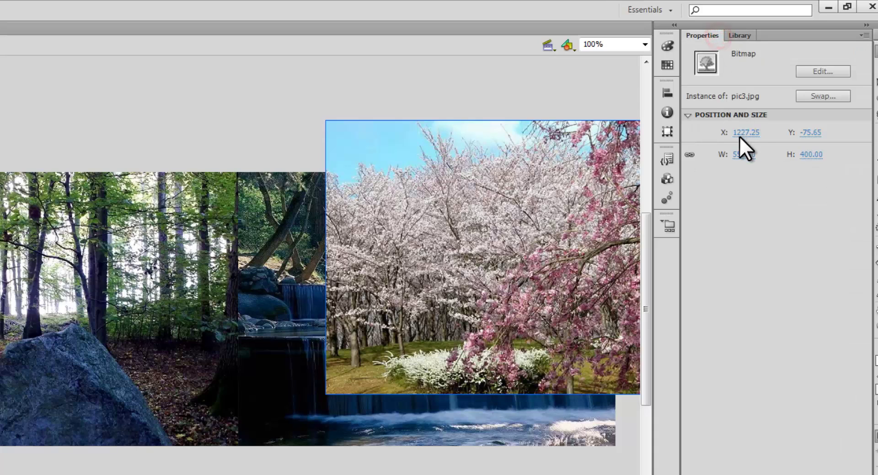
click(746, 133)
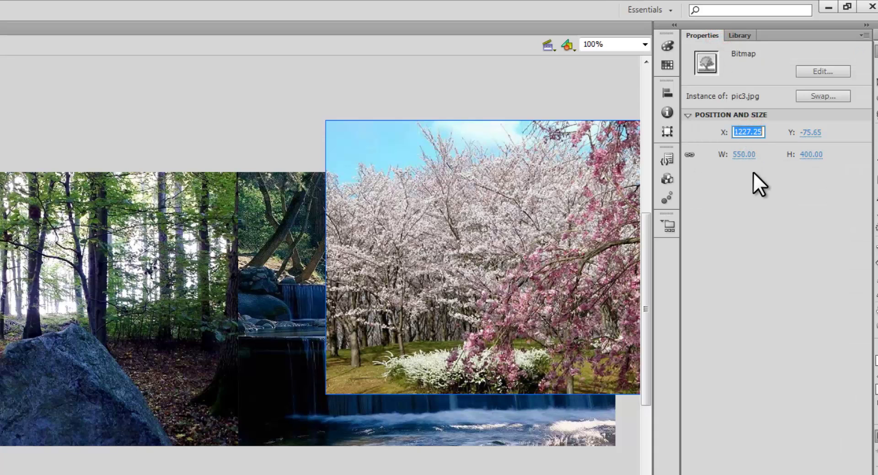
text(11650)
key(BackSpace)
key(BackSpace)
key(BackSpace)
key(BackSpace)
text(650)
key(Tab)
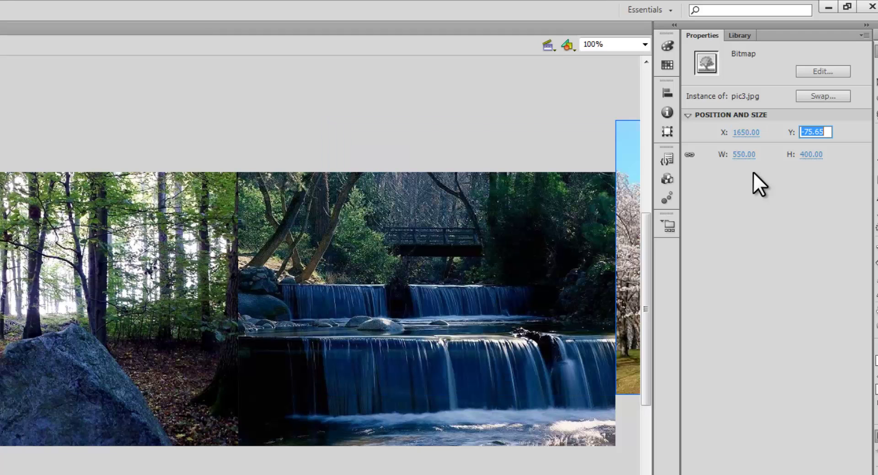
text(0)
key(Return)
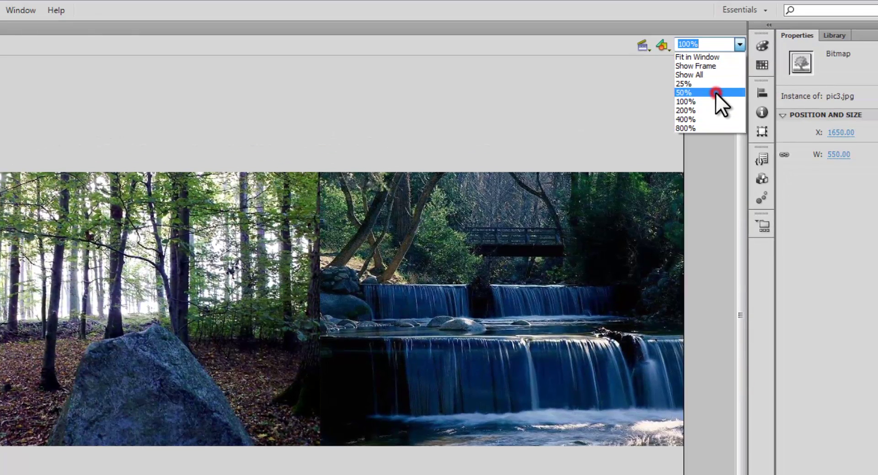
- Select all four pictures at 50% view and convert them into one movie clip symbol with top-left registration
click(715, 92)
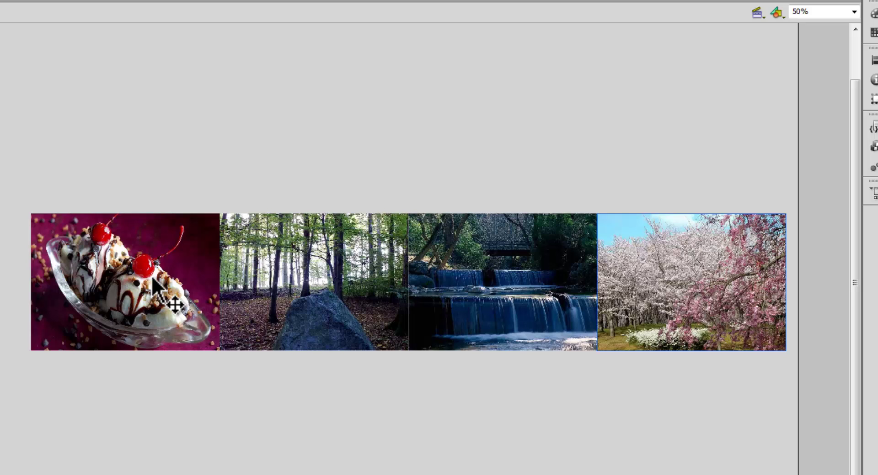
drag(136, 394, 4, 185)
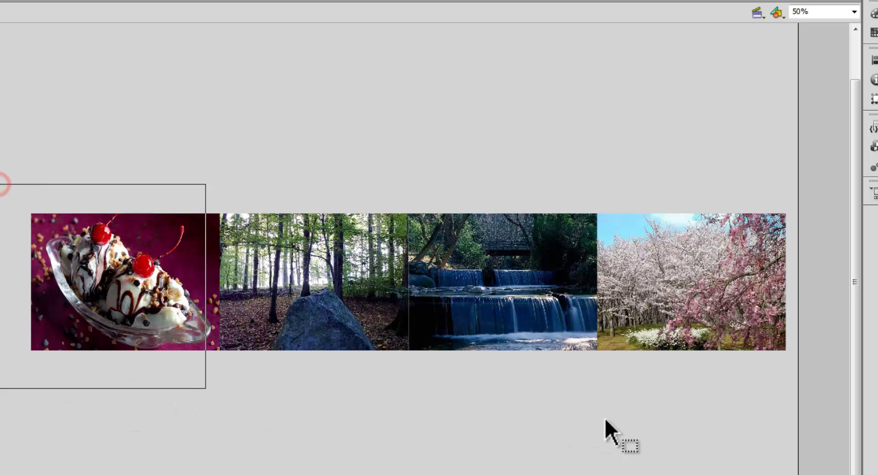
drag(605, 418, 799, 410)
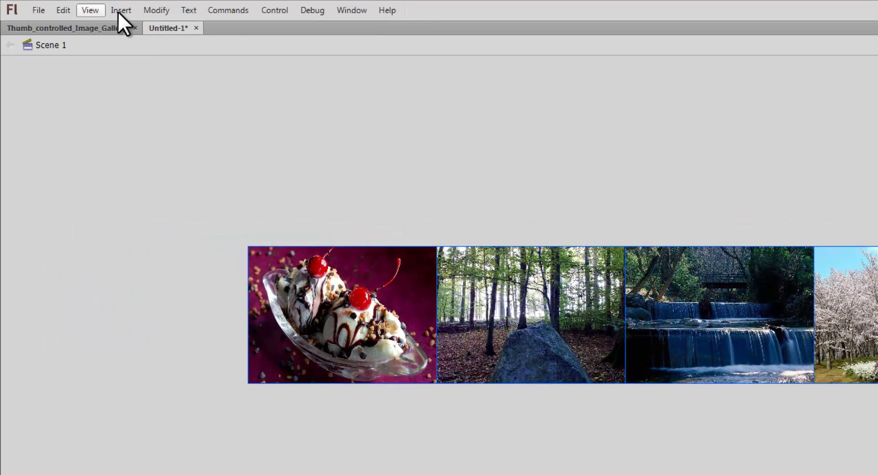
click(153, 11)
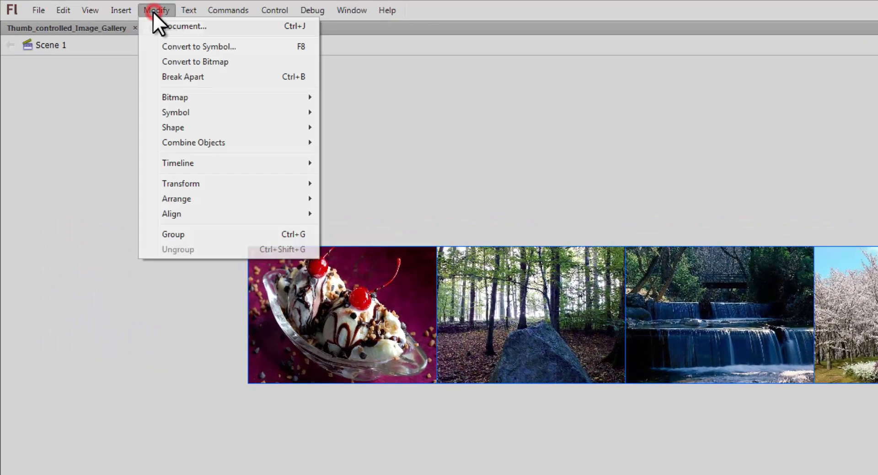
click(167, 46)
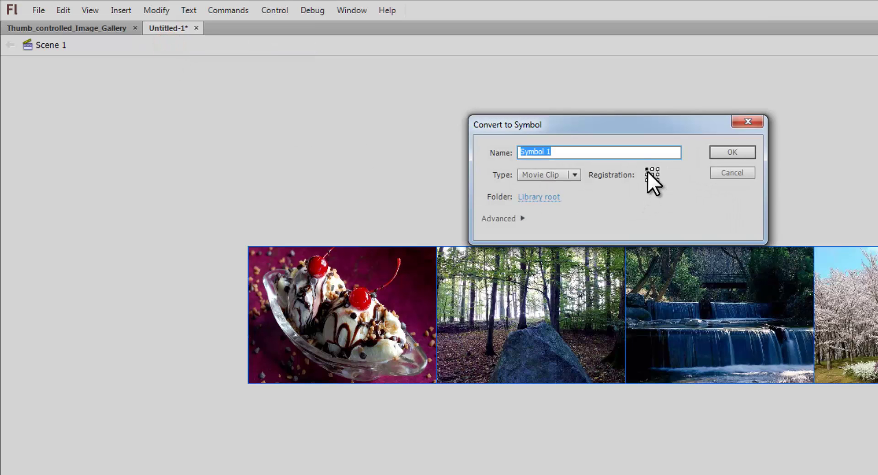
click(731, 154)
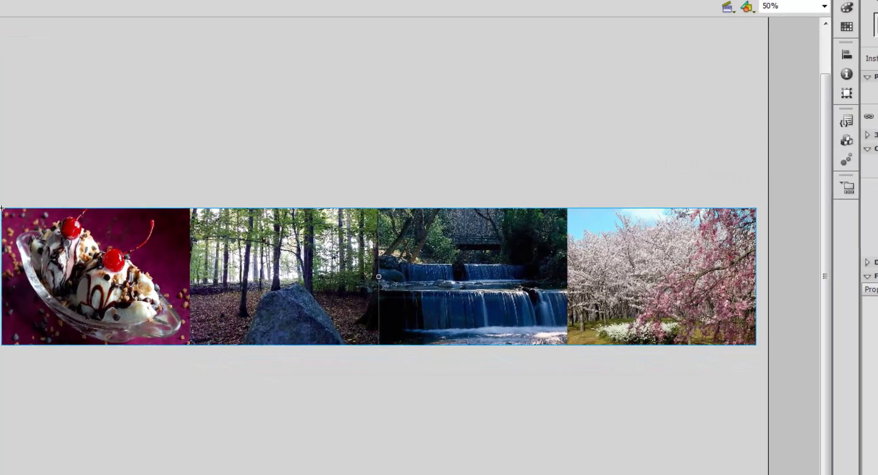
- Give the picture strip movie clip the instance name mc and test the movie
click(803, 42)
text(mc)
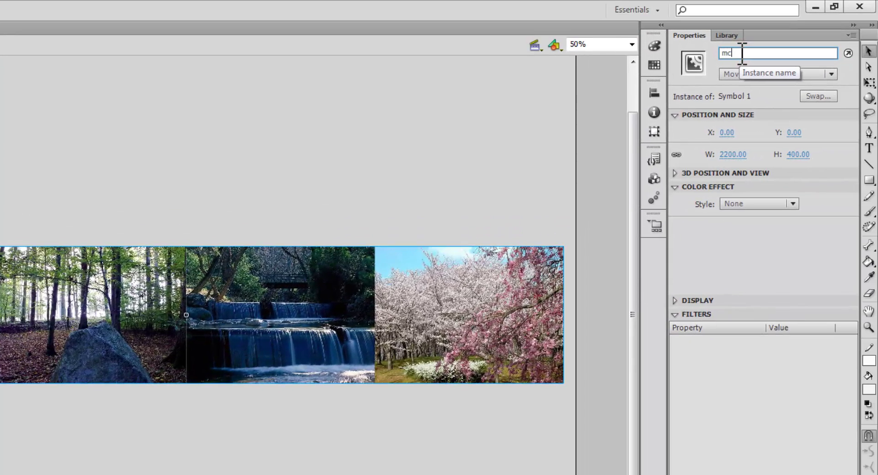
click(280, 454)
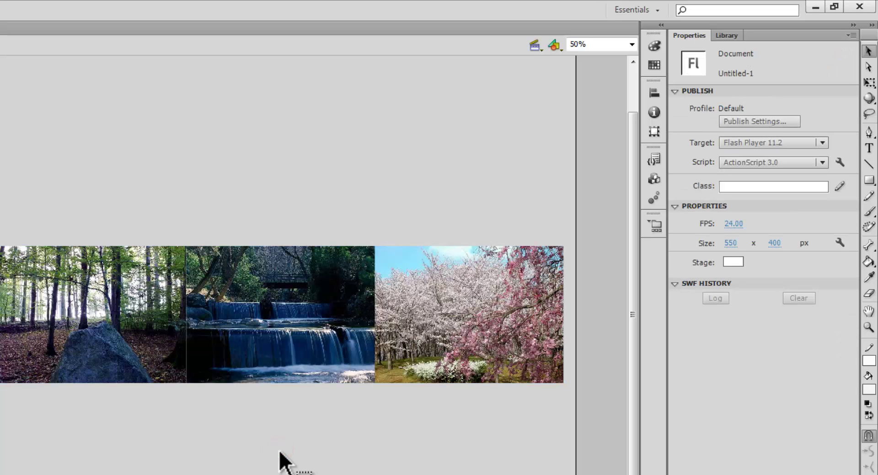
key(ctrl+Return)
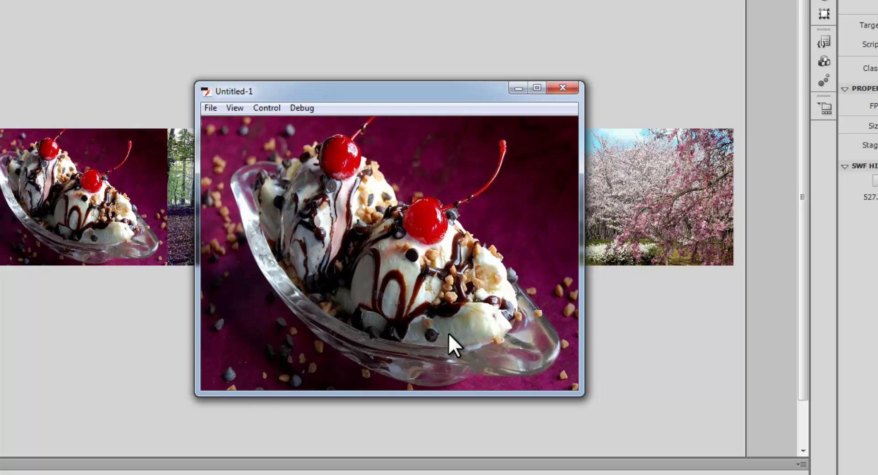
click(561, 89)
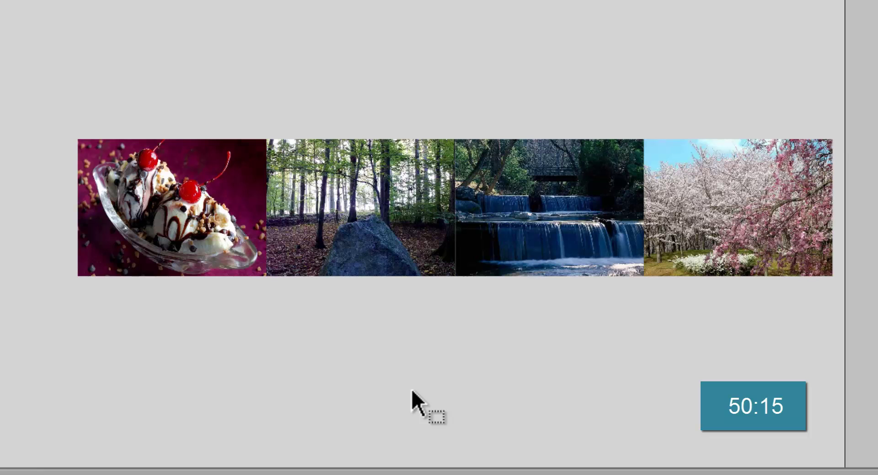
- Save the document as tutorial1 in Flash CS6 Document format
click(38, 8)
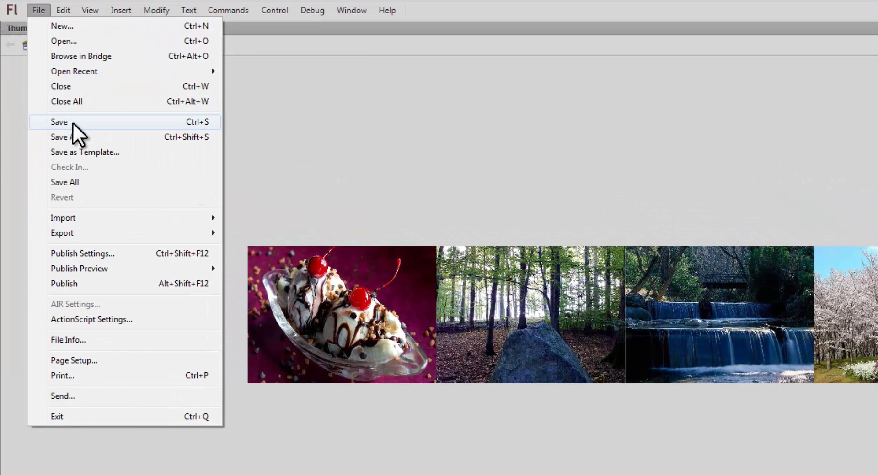
click(73, 122)
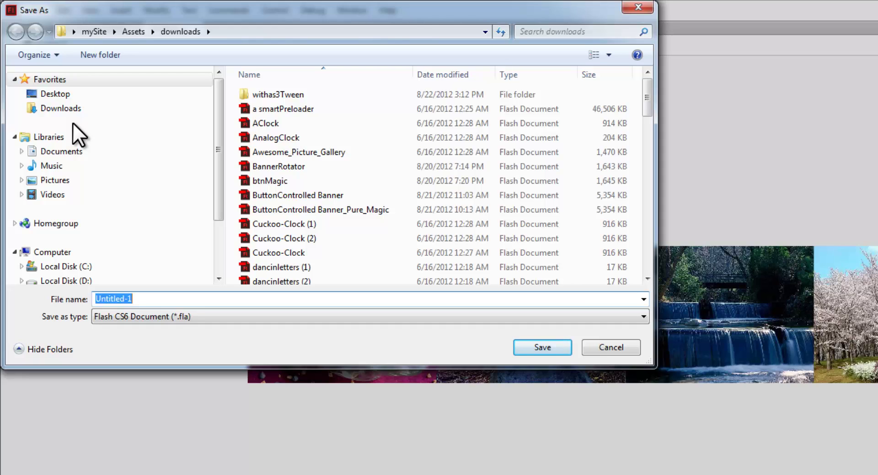
text(tutorial1)
click(527, 347)
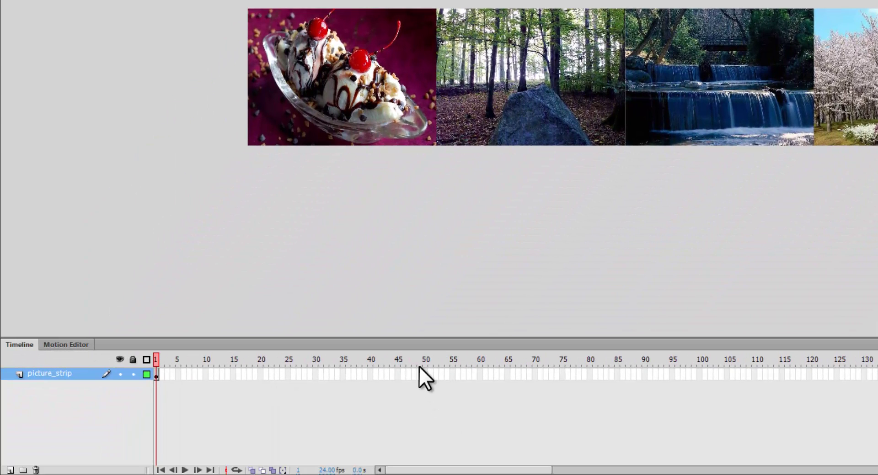
- Insert keyframes at frames 50 and 65 of the picture_strip layer
right_click(424, 373)
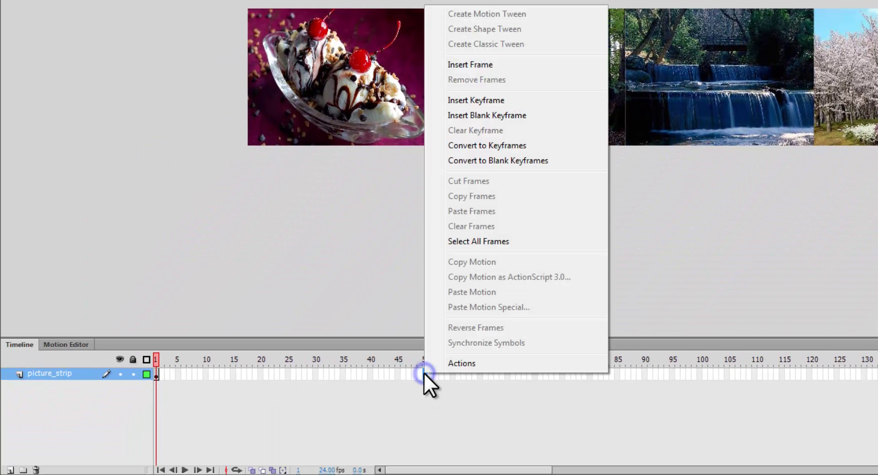
click(469, 100)
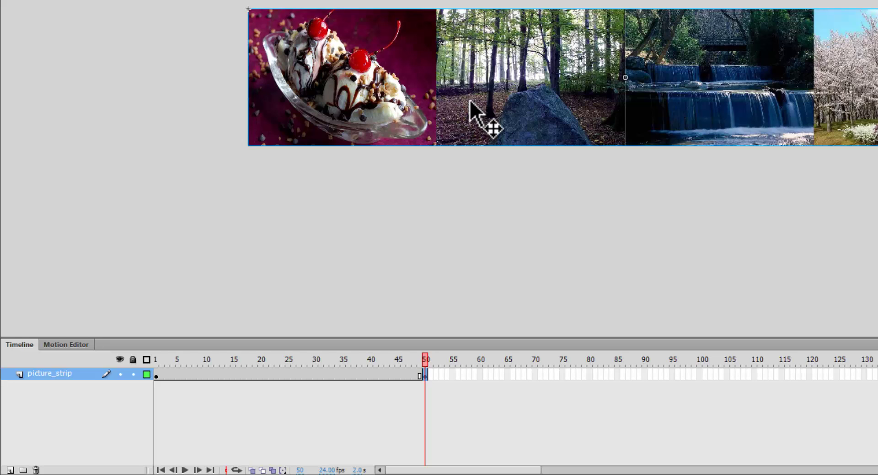
click(507, 374)
right_click(507, 374)
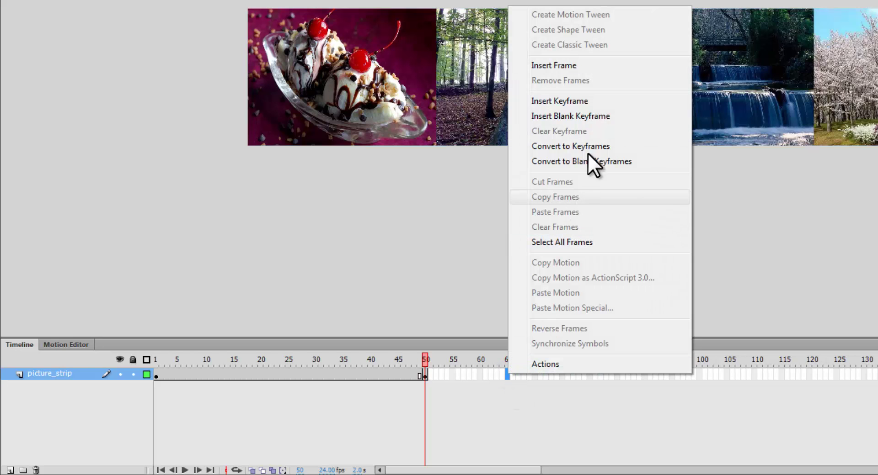
click(587, 98)
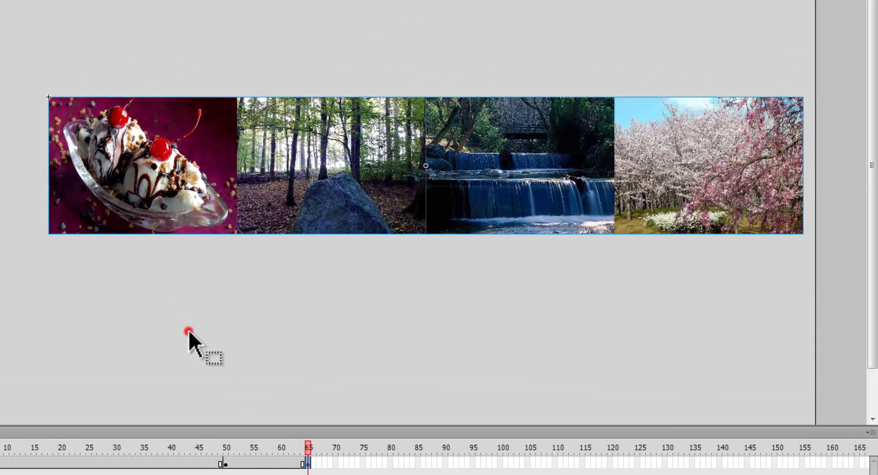
- Set the picture strip's X position to -550 at frame 65 so the forest picture covers the stage
click(189, 330)
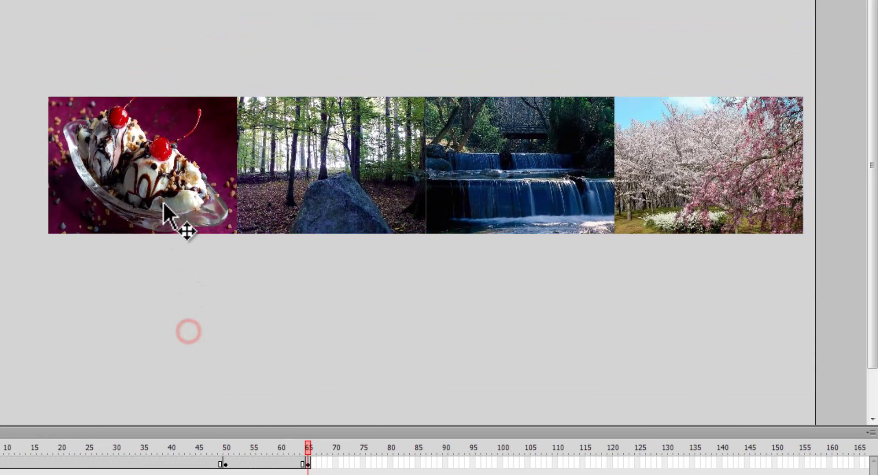
click(164, 202)
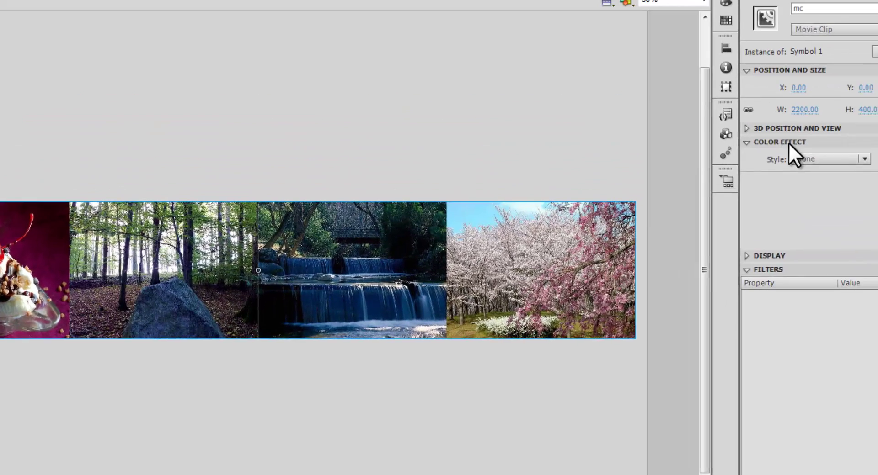
click(727, 133)
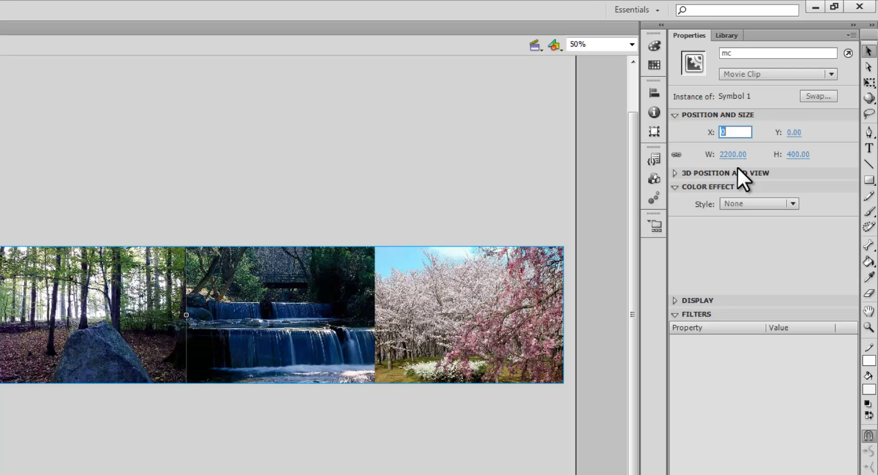
text(-550)
key(Return)
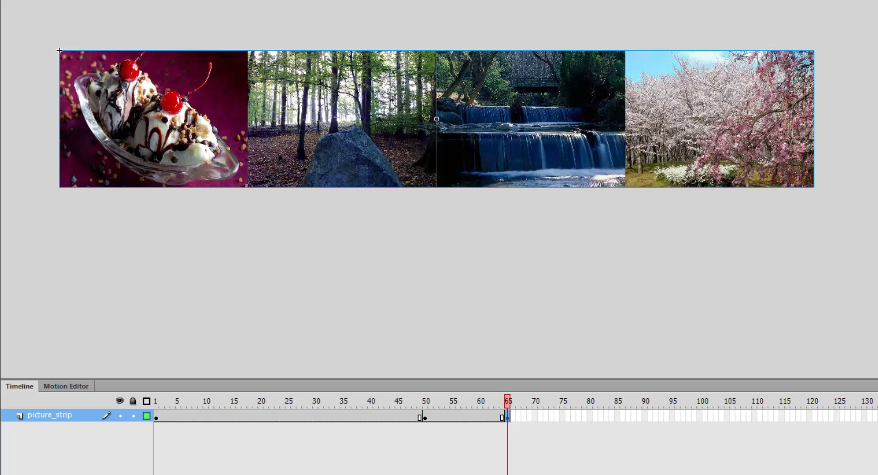
- Nudge the picture strip down to expose the stage area behind the forest picture, and move it back up
key(shift+Down)
key(shift+Down)
key(shift+Down)
key(shift+Down)
key(shift+Down)
key(shift+Down)
key(shift+Down)
key(shift+Down)
key(shift+Down)
key(shift+Down)
key(shift+Down)
key(shift+Down)
key(shift+Down)
key(shift+Down)
key(shift+Down)
key(shift+Down)
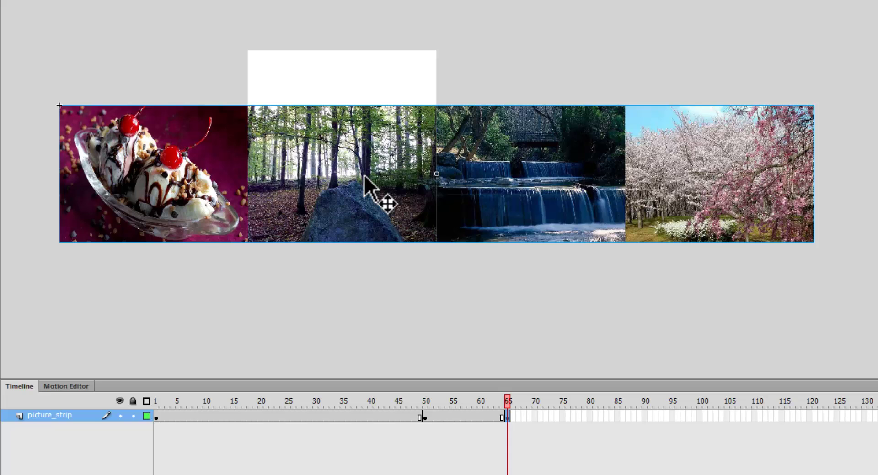
key(shift+Up)
key(shift+Up)
key(shift+Up)
key(shift+Up)
key(shift+Up)
key(shift+Up)
key(shift+Up)
key(shift+Up)
key(shift+Up)
key(shift+Up)
key(shift+Up)
key(shift+Up)
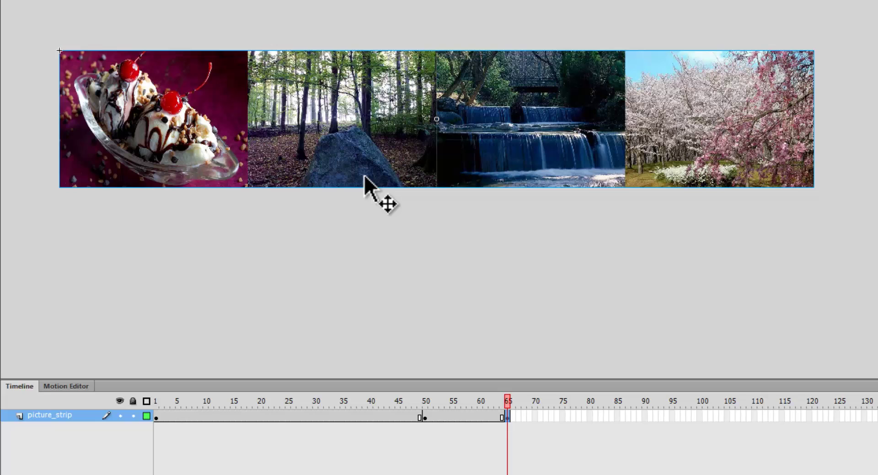
- Create a classic tween between frames 50 and 65 of the picture_strip layer and test the movie
right_click(454, 414)
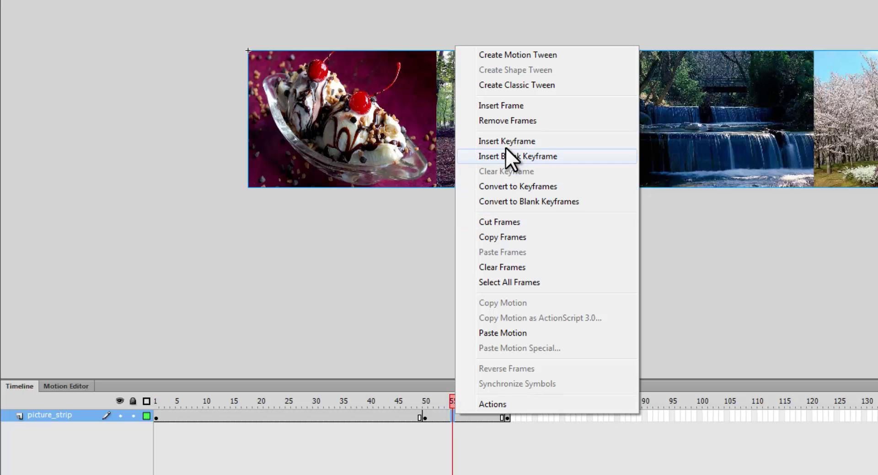
click(534, 86)
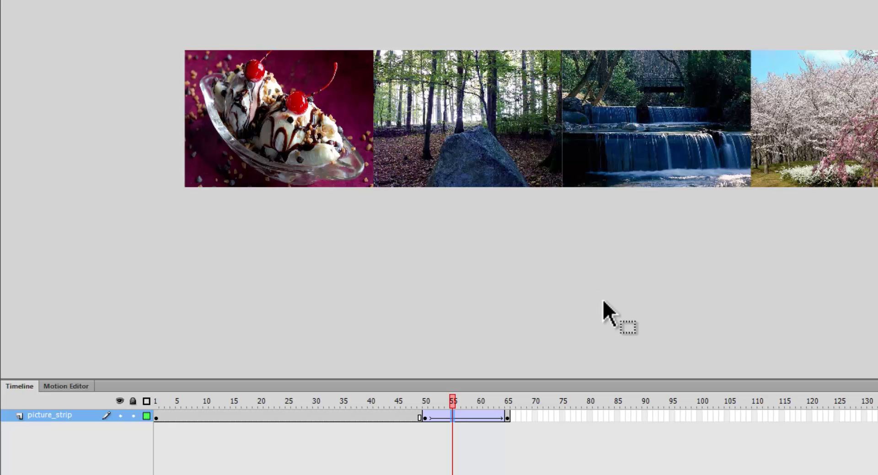
key(ctrl+Return)
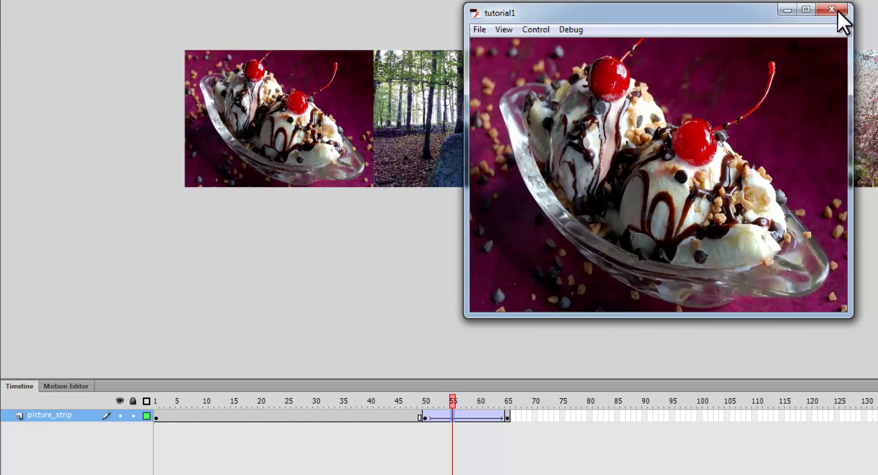
click(831, 9)
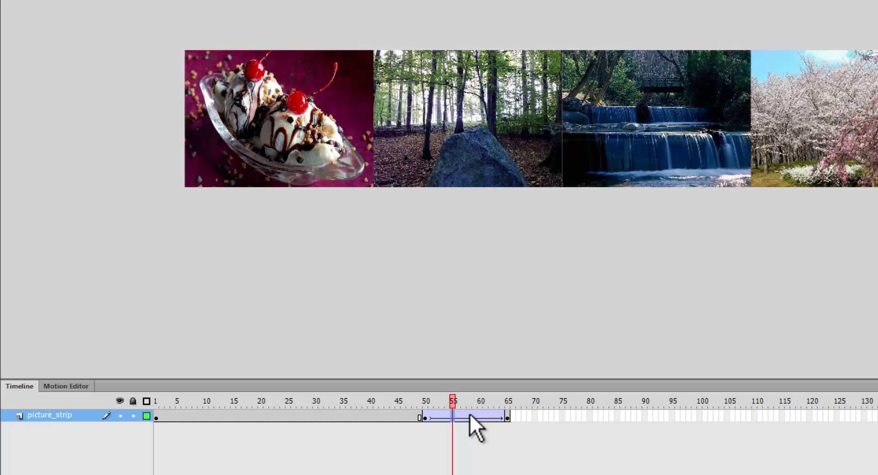
- Set the ease of the tween between frames 50 and 65 to 100 out and test the movie
click(470, 415)
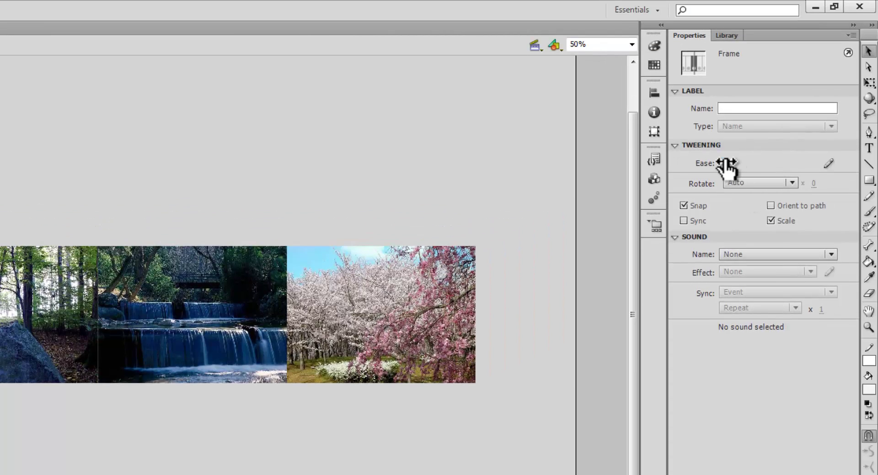
drag(726, 161, 835, 159)
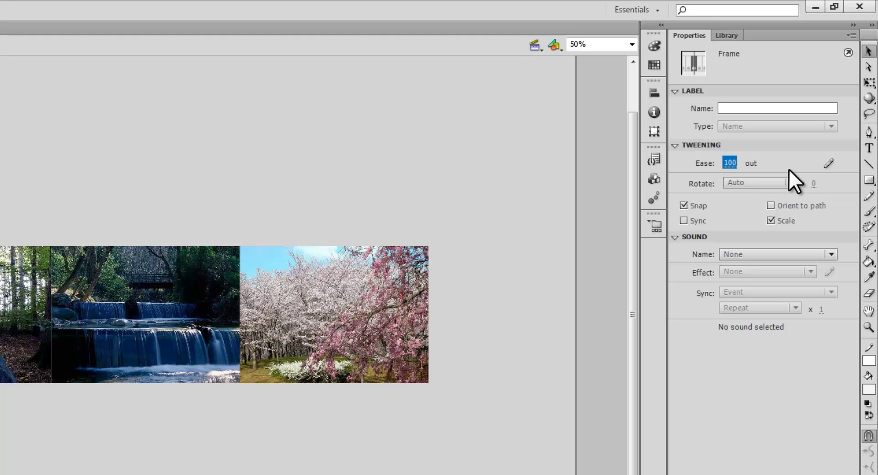
key(ctrl+Return)
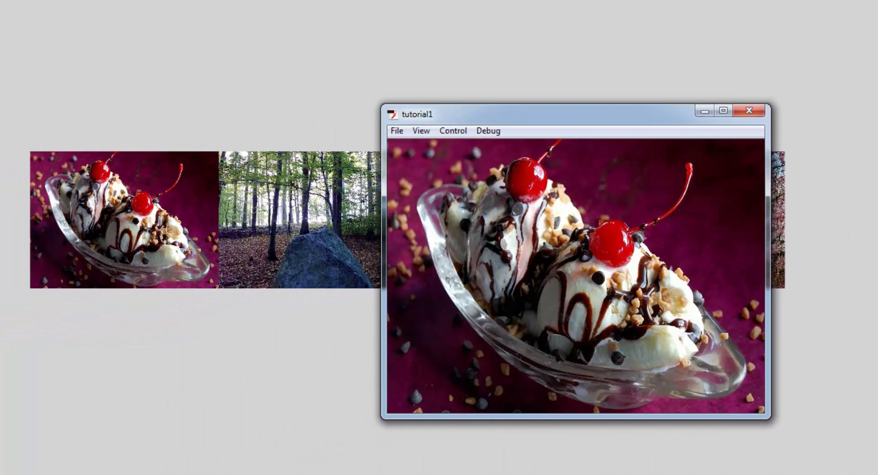
- Close the movie test and insert a keyframe at frame 115 of the picture_strip layer
click(749, 110)
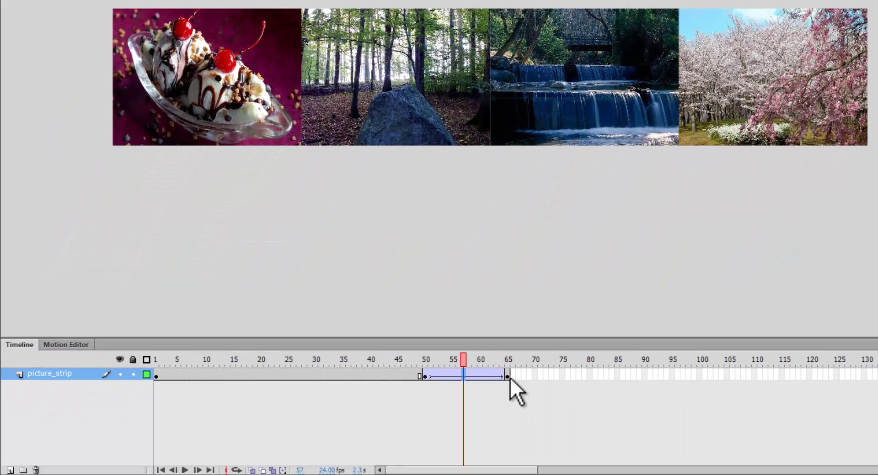
click(508, 377)
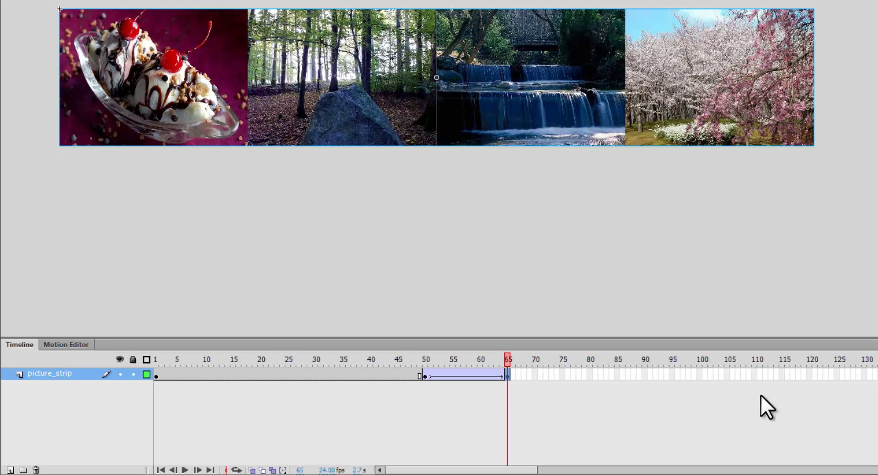
click(783, 375)
click(783, 375)
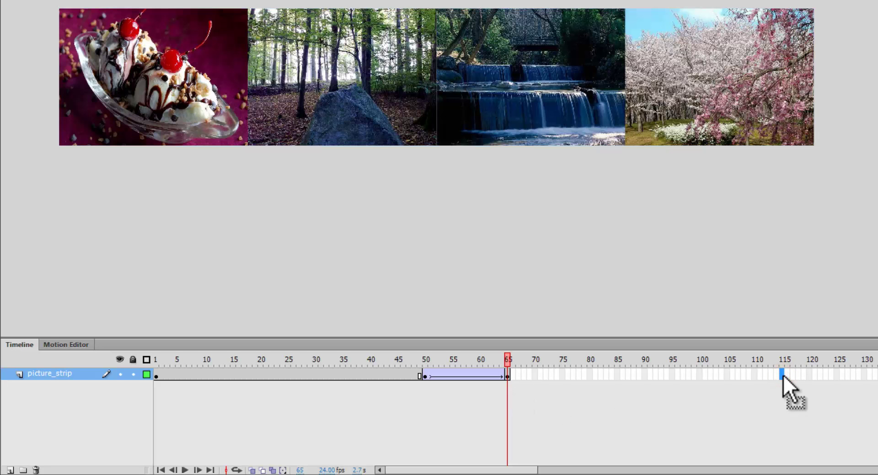
right_click(782, 375)
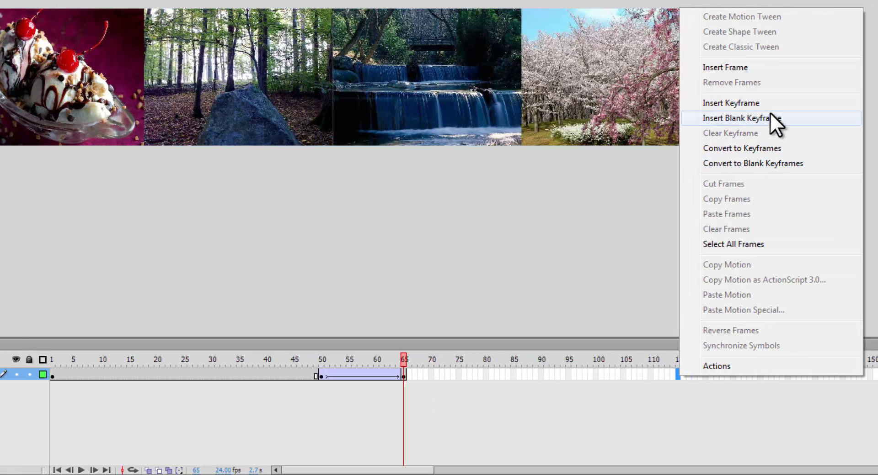
click(770, 104)
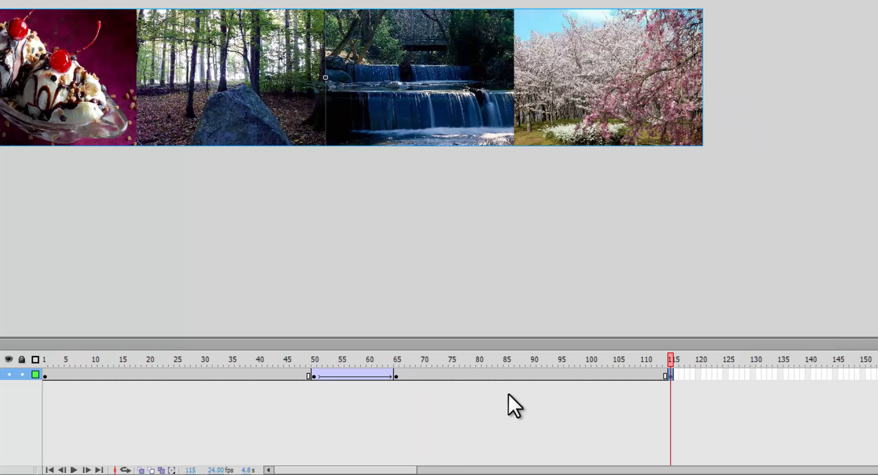
- Insert a keyframe at frame 130 of the picture_strip layer
drag(374, 470, 433, 470)
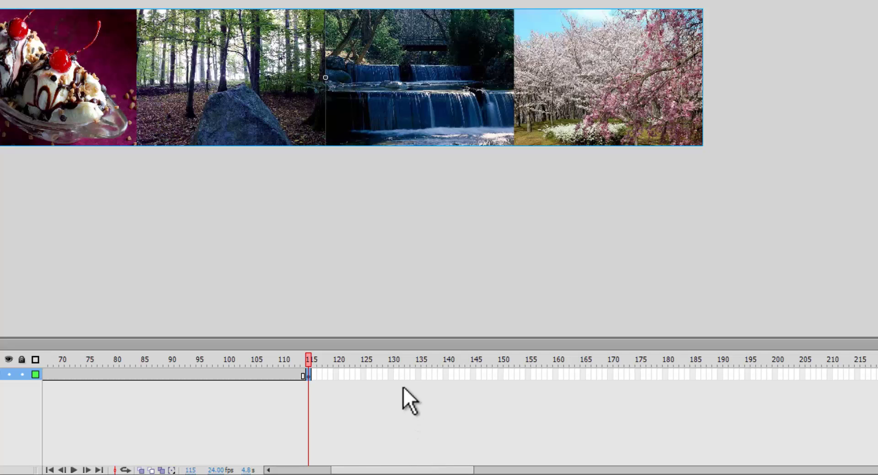
click(390, 373)
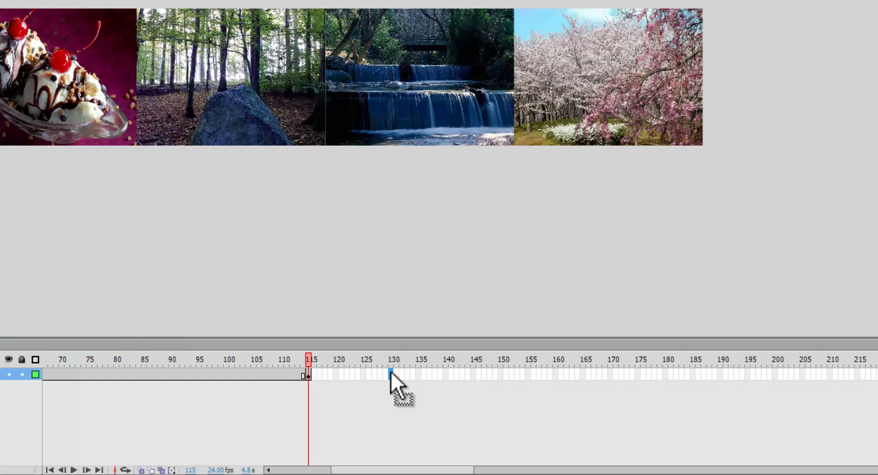
right_click(390, 372)
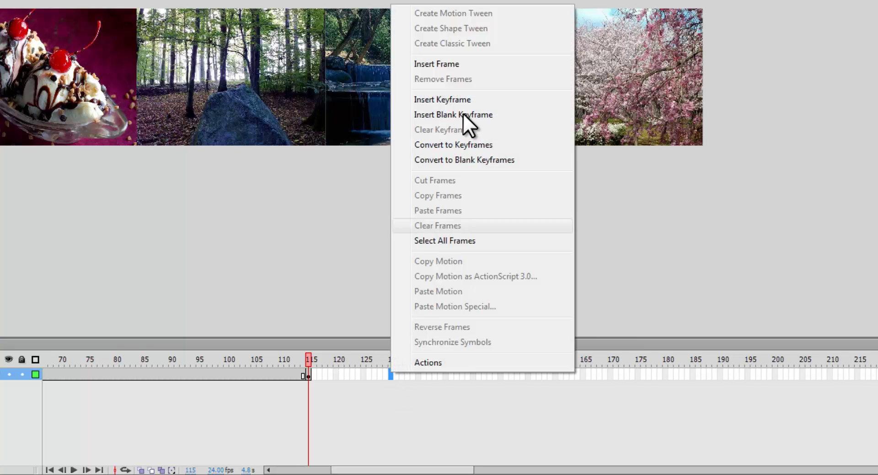
click(465, 100)
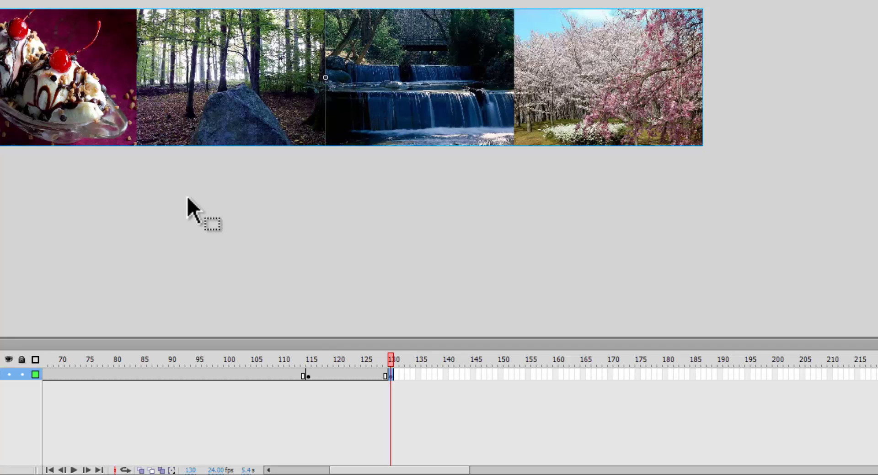
- Set the picture strip's X position to -1100 at frame 130 so the waterfall picture covers the stage
click(212, 118)
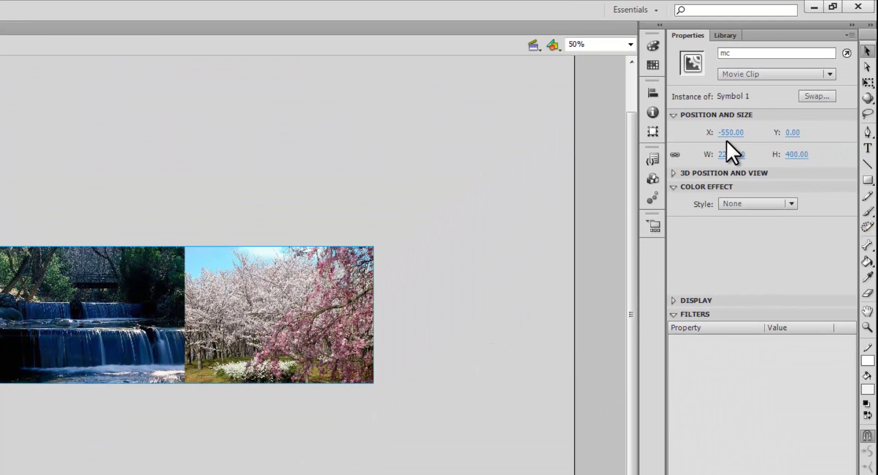
click(731, 133)
text(-1100)
key(Return)
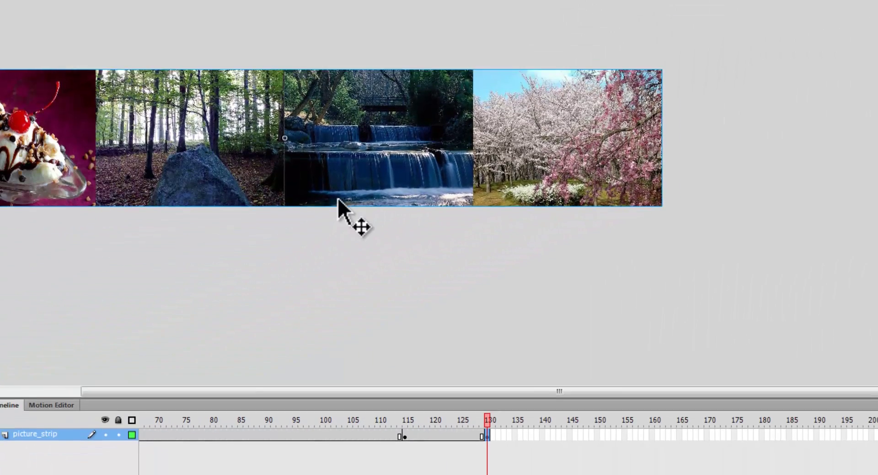
scroll(123, 274, up, 3)
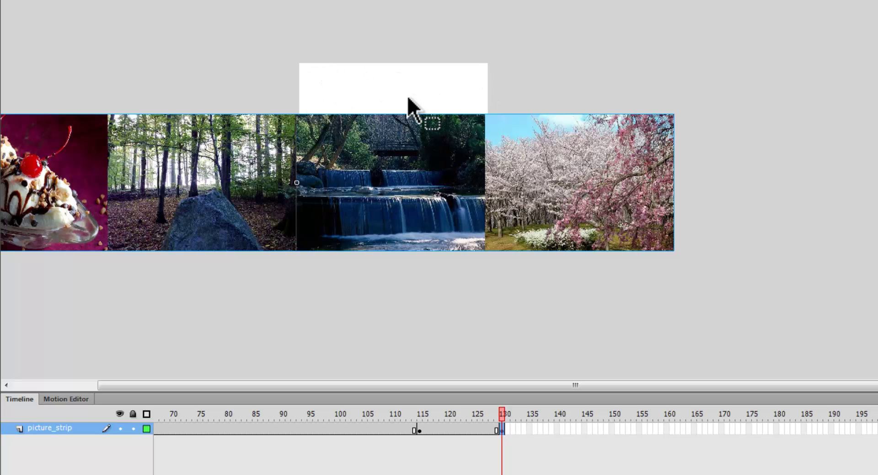
key(ctrl+z)
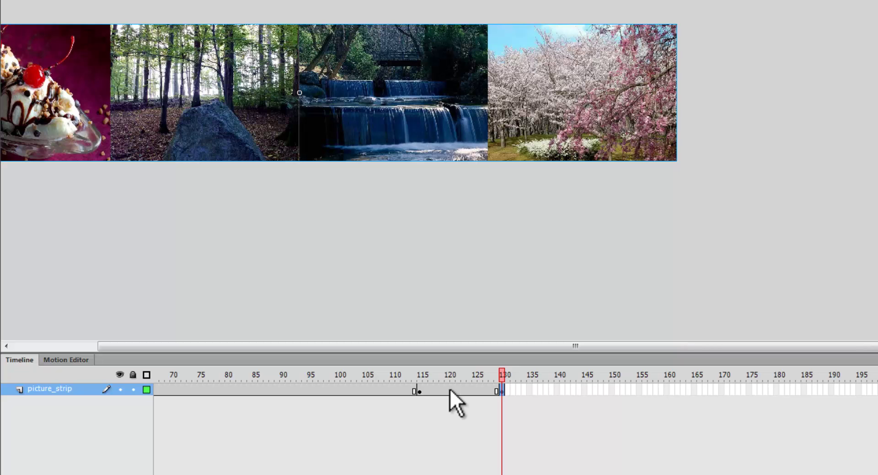
- Create a classic tween between frames 115 and 130 of the picture_strip layer
click(448, 390)
right_click(449, 391)
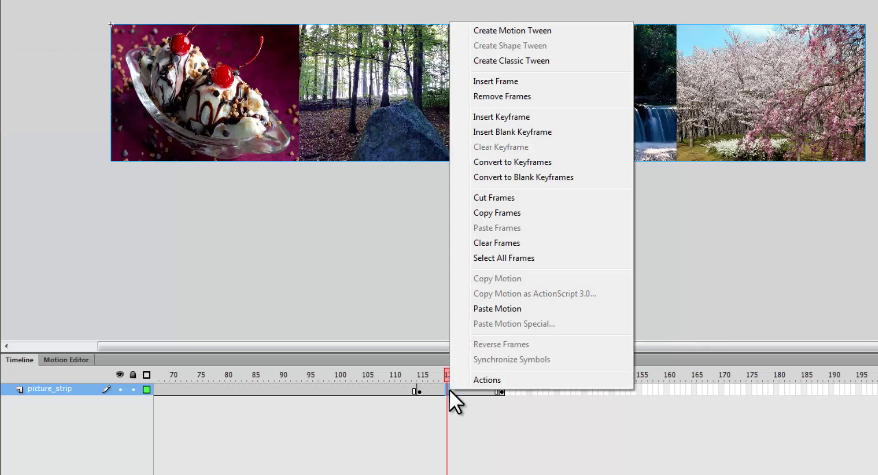
click(514, 62)
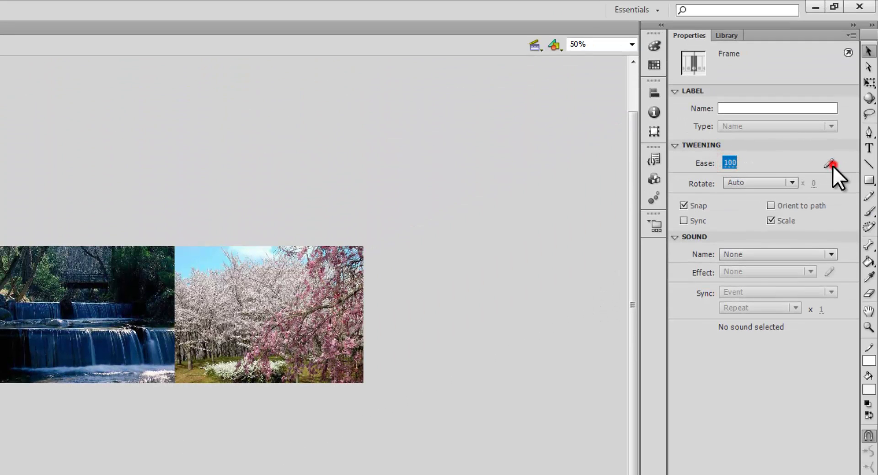
- Inspect the custom ease curve of the tween between frames 115 and 130 and test the movie
click(829, 164)
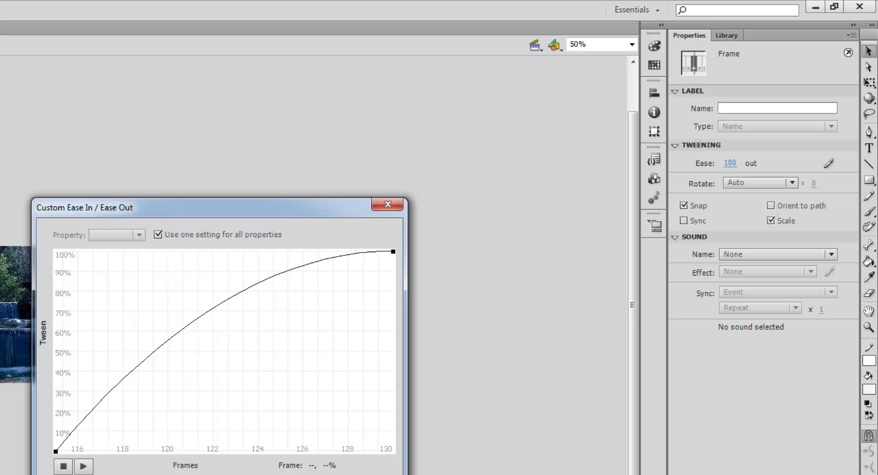
click(400, 206)
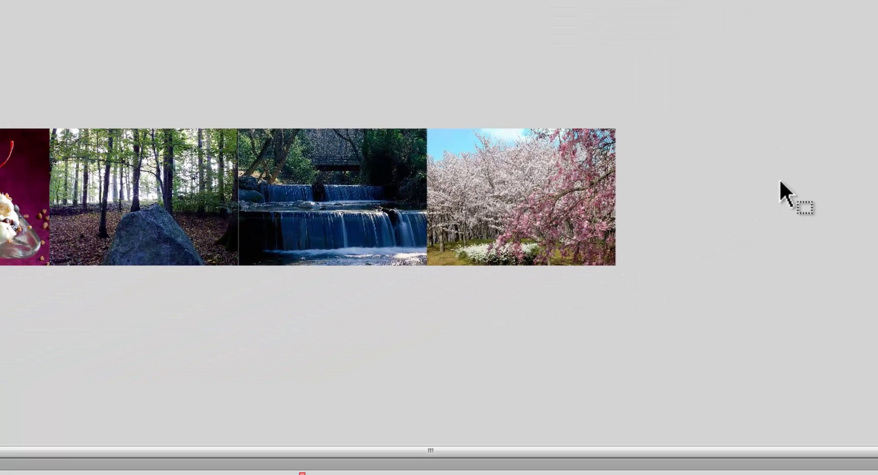
key(ctrl+Return)
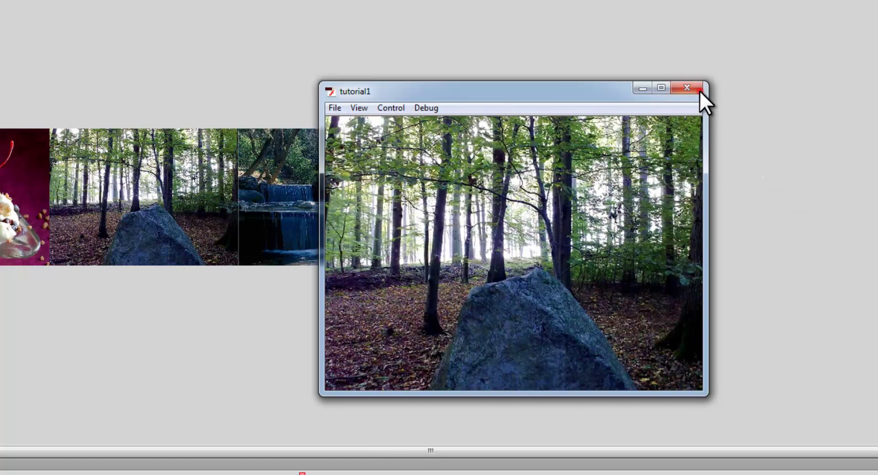
click(700, 90)
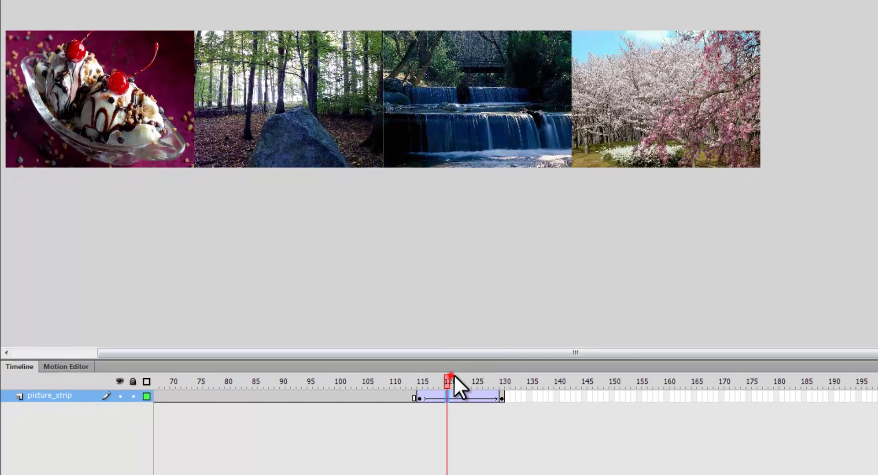
- Scrub through the second tween to frame 130 and insert a keyframe at frame 180 of the picture_strip layer
drag(352, 447, 405, 438)
click(501, 374)
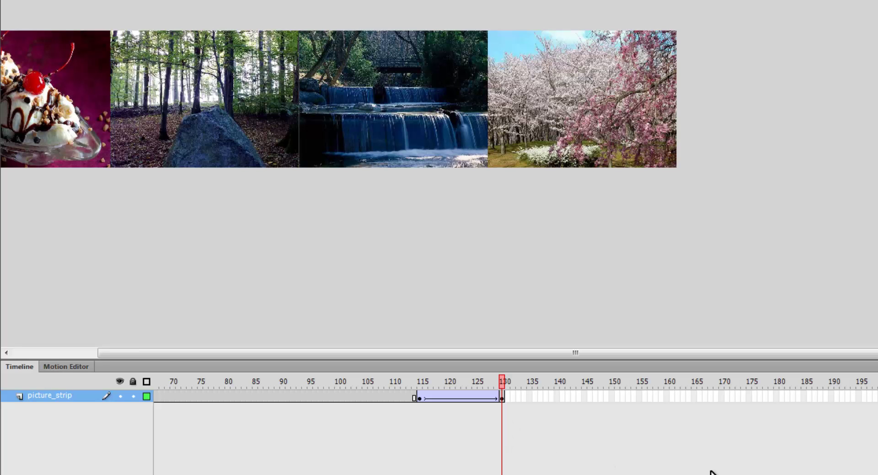
click(775, 396)
right_click(775, 396)
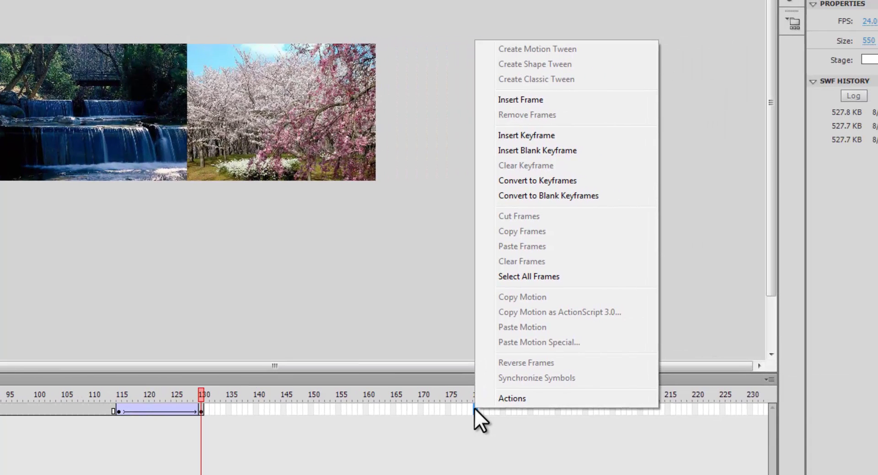
click(536, 136)
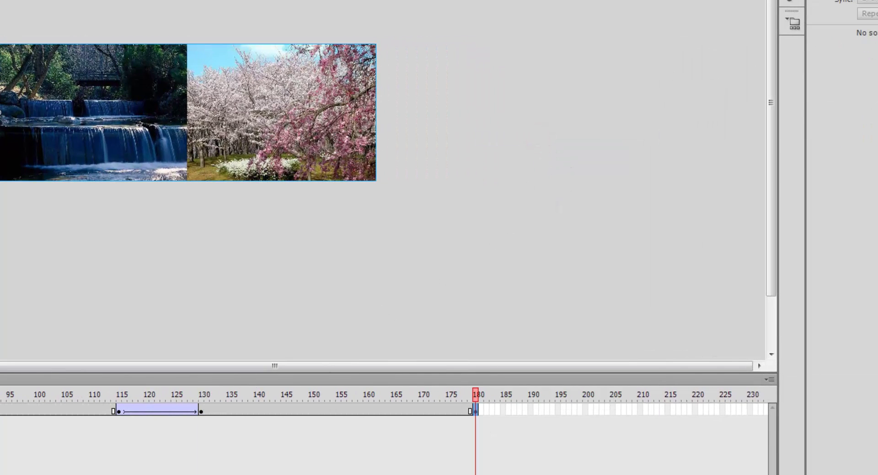
- Insert a keyframe at frame 195 of the picture_strip layer
scroll(384, 403, right, 5)
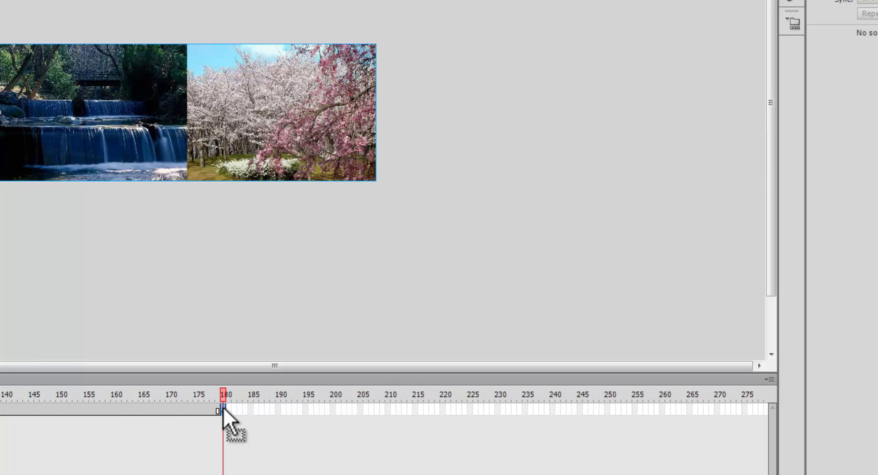
drag(223, 408, 223, 409)
right_click(306, 407)
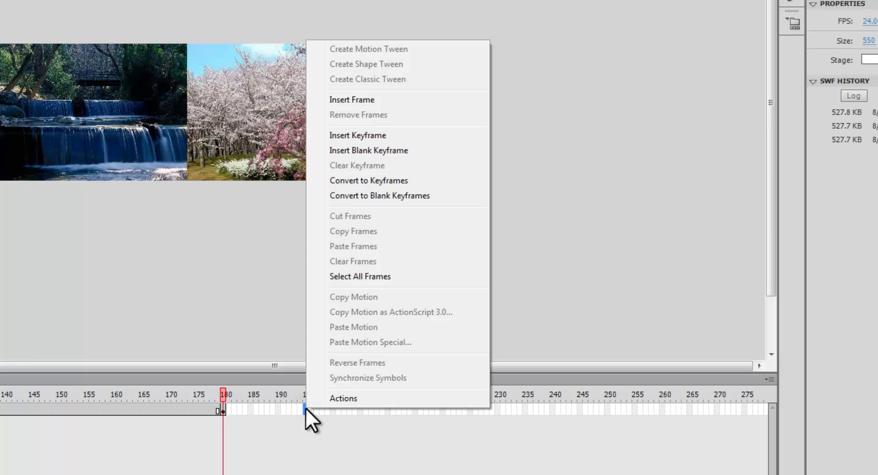
click(371, 136)
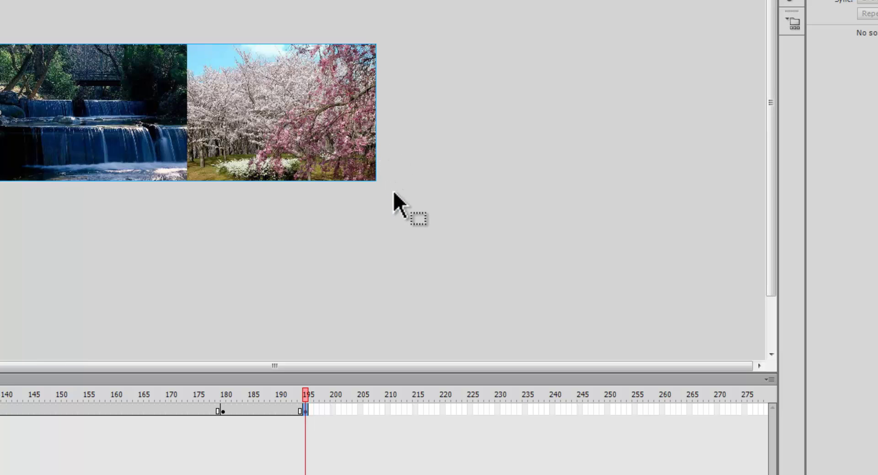
- Set the picture strip's X position to -1650 at frame 195 so the cherry blossom picture covers the stage
click(257, 128)
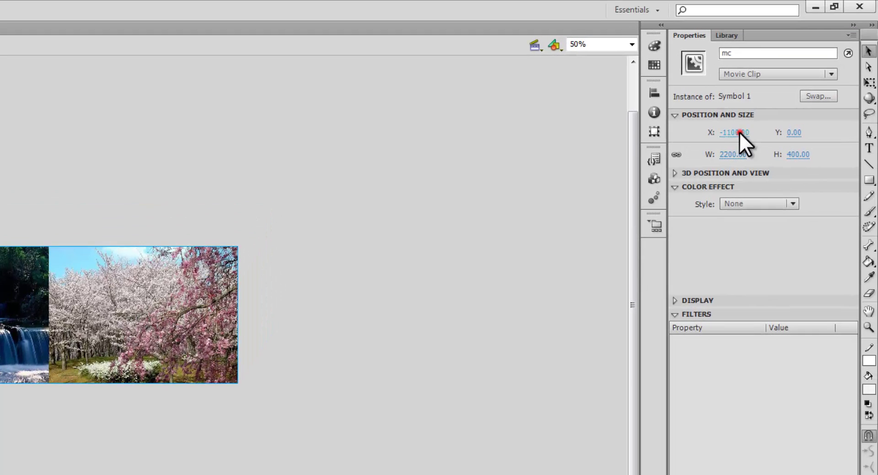
click(735, 133)
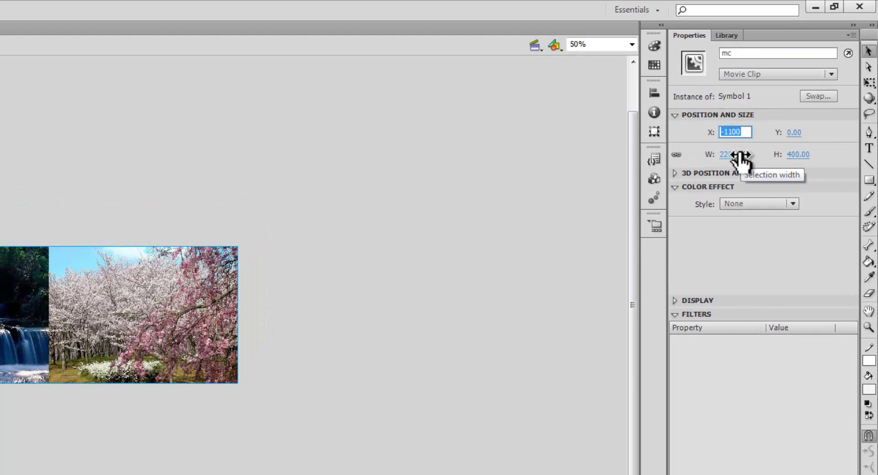
text(-1650)
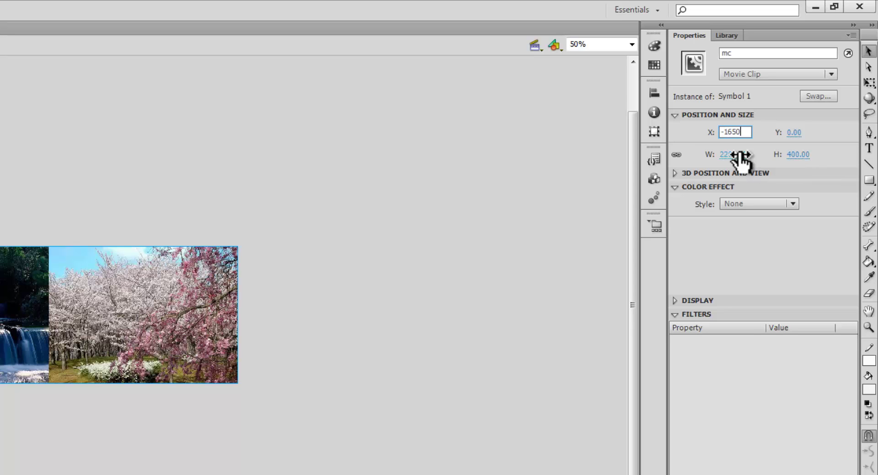
key(Return)
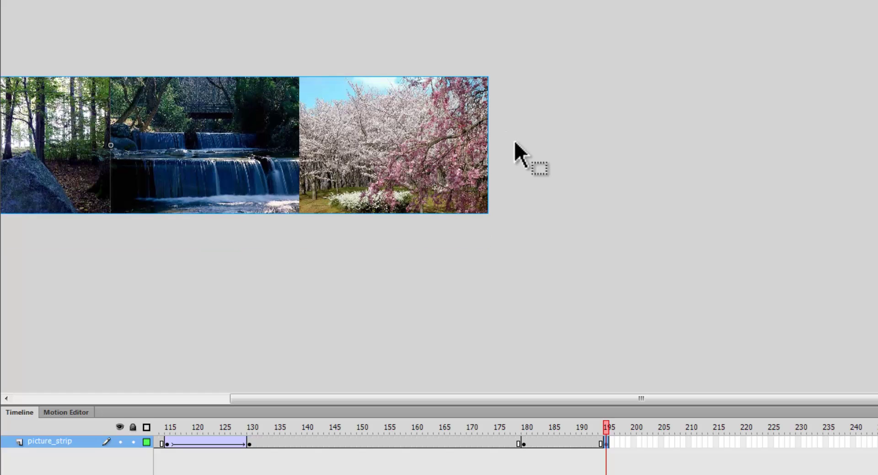
- Create a classic tween between frames 180 and 195 of the picture_strip layer and scrub through it to frame 195
right_click(562, 443)
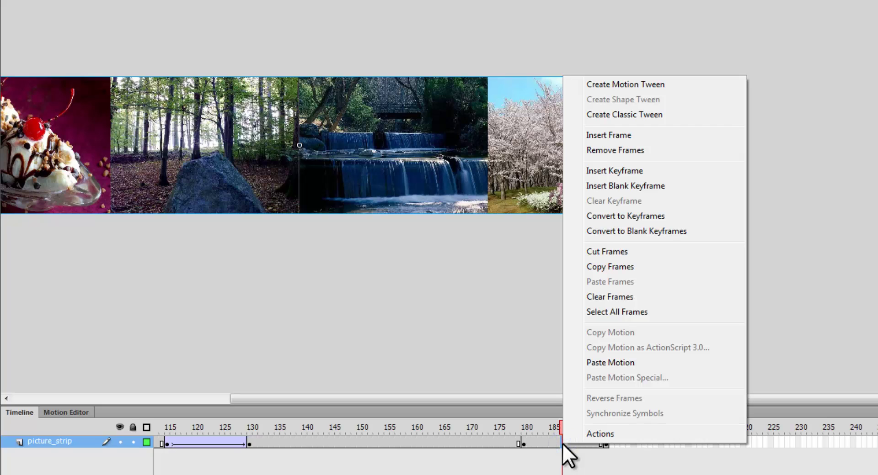
click(640, 114)
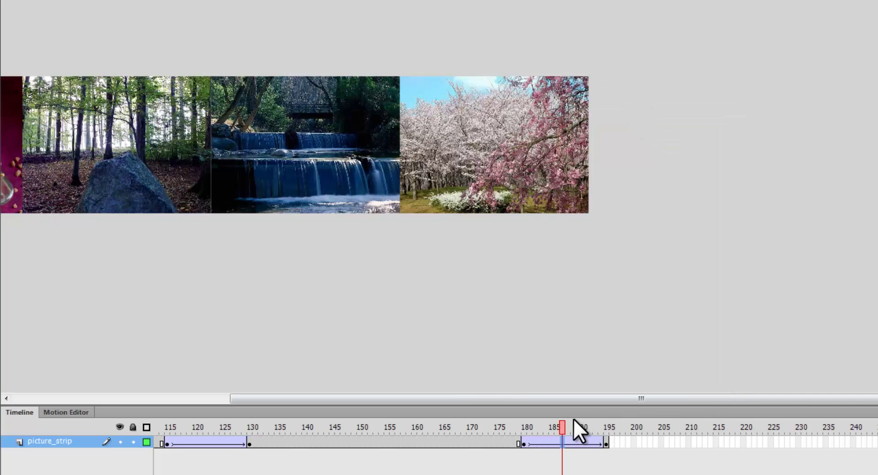
drag(561, 424, 608, 426)
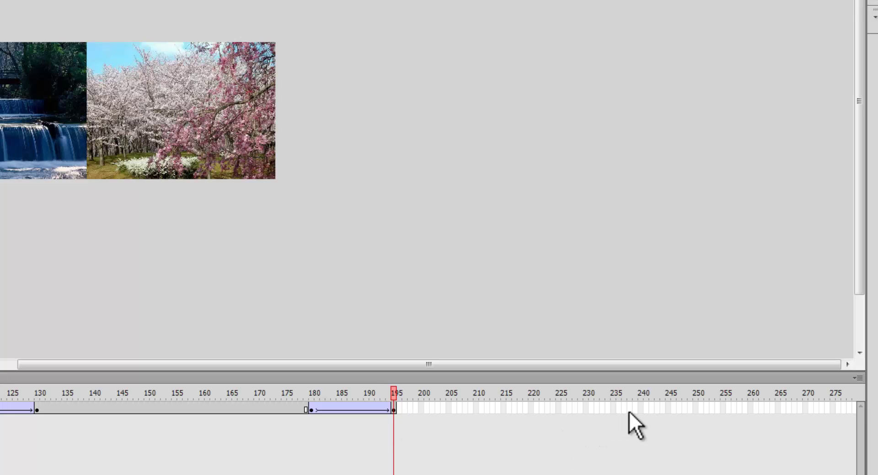
- Insert a keyframe at frame 245 of the picture_strip layer
click(668, 407)
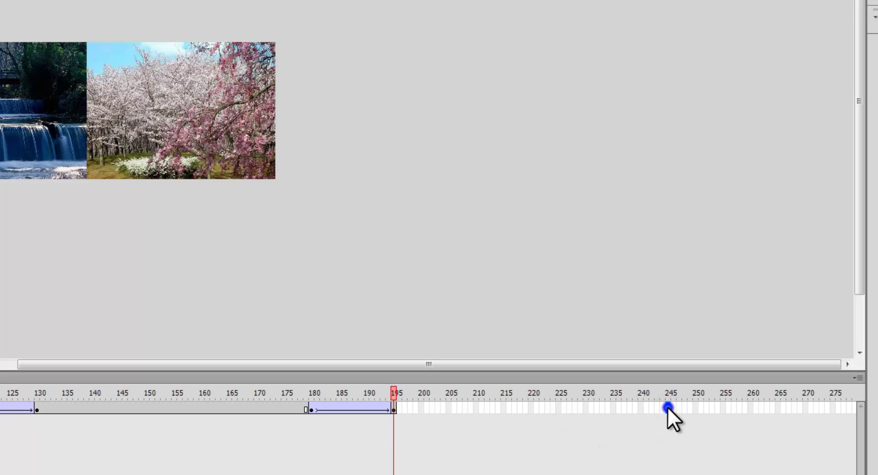
right_click(667, 408)
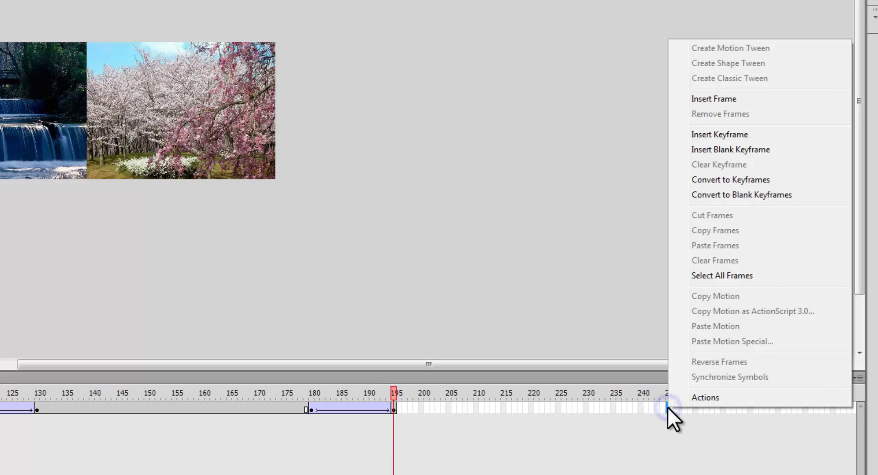
click(733, 134)
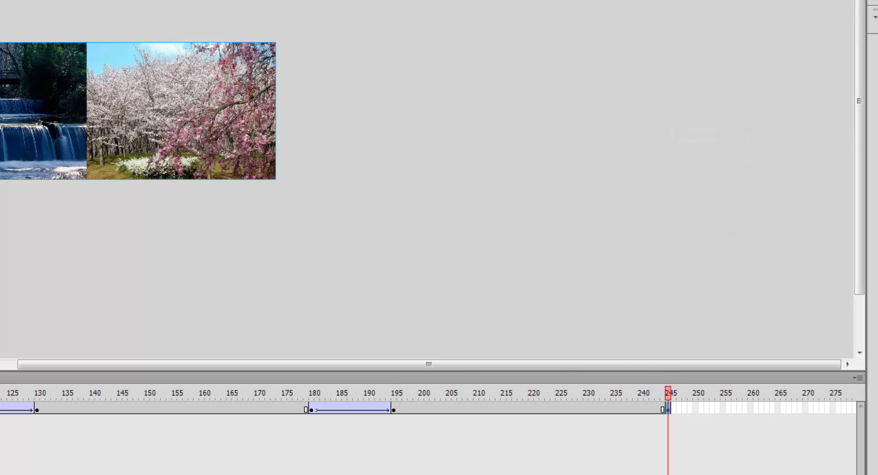
- Insert a keyframe at frame 260 of the picture_strip layer
scroll(422, 408, right, 5)
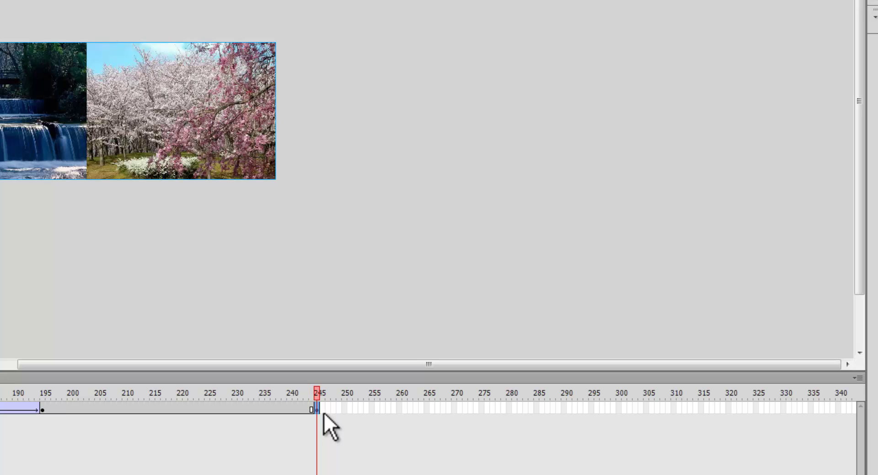
click(402, 408)
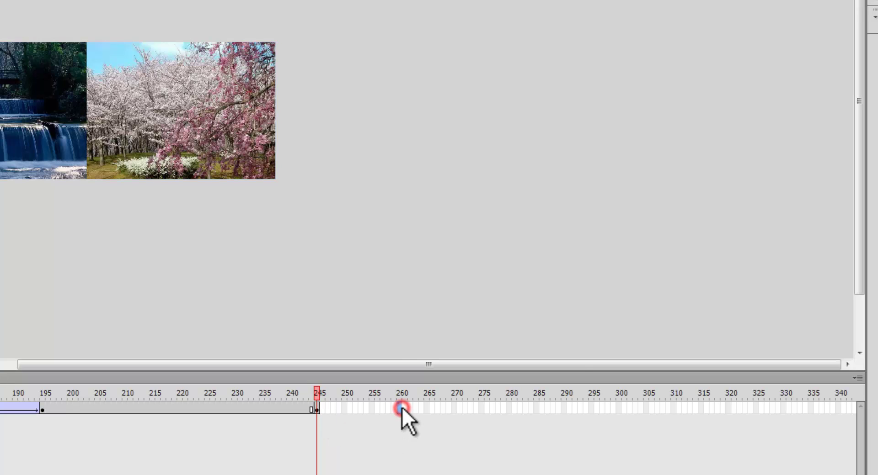
right_click(402, 407)
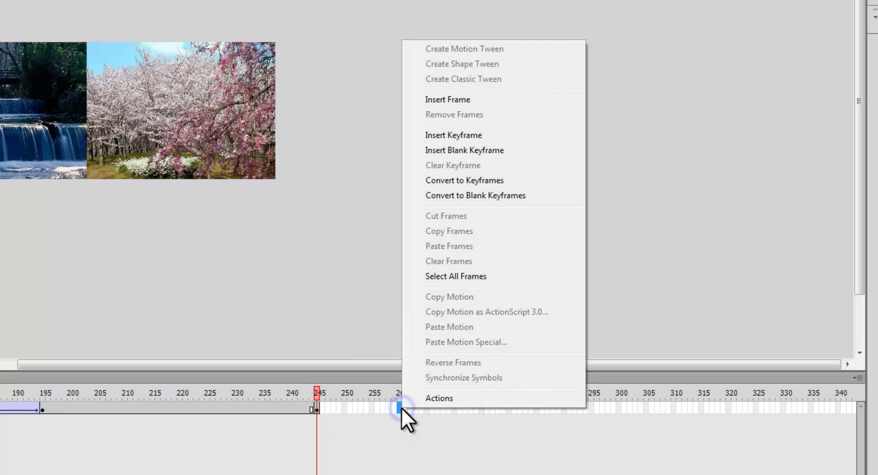
click(487, 136)
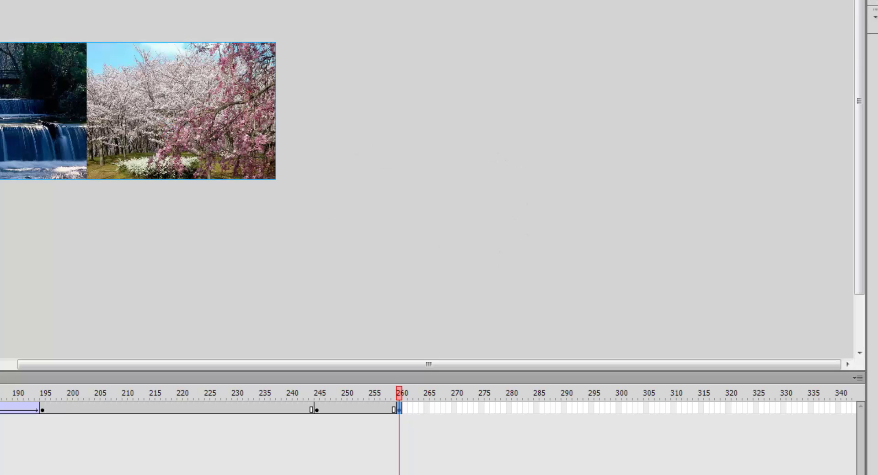
- Set the picture strip's X position to 0 at frame 260 so the ice cream picture covers the stage
drag(210, 113, 210, 130)
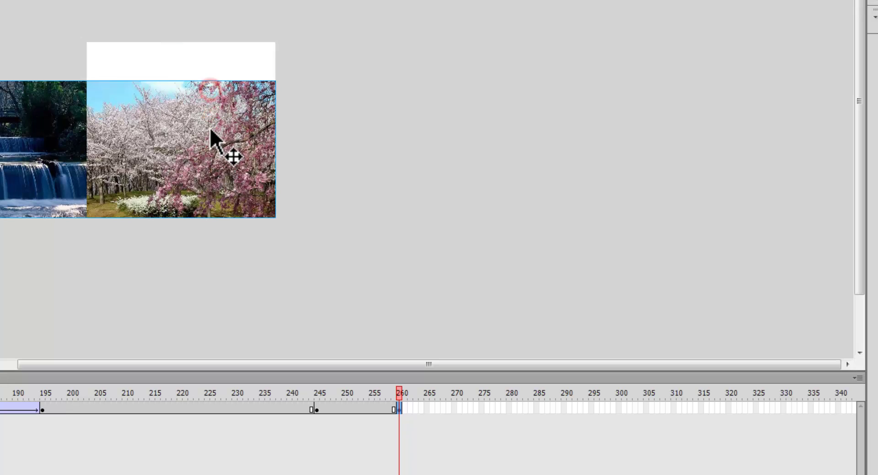
key(ctrl+z)
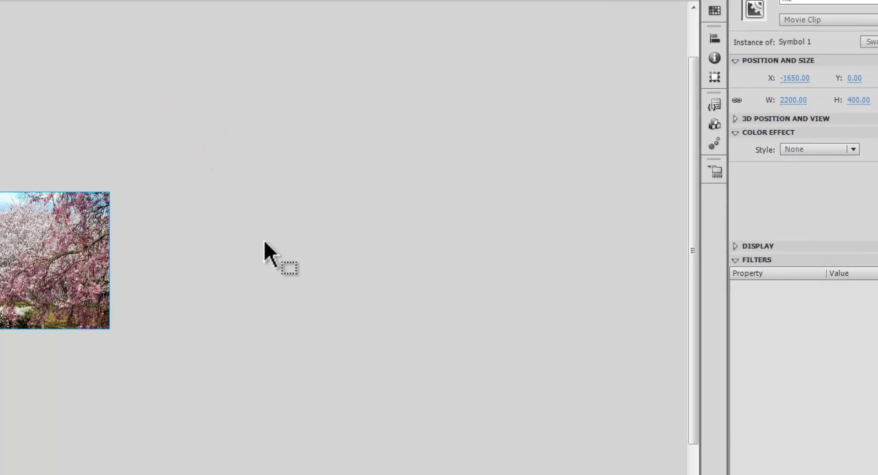
click(735, 132)
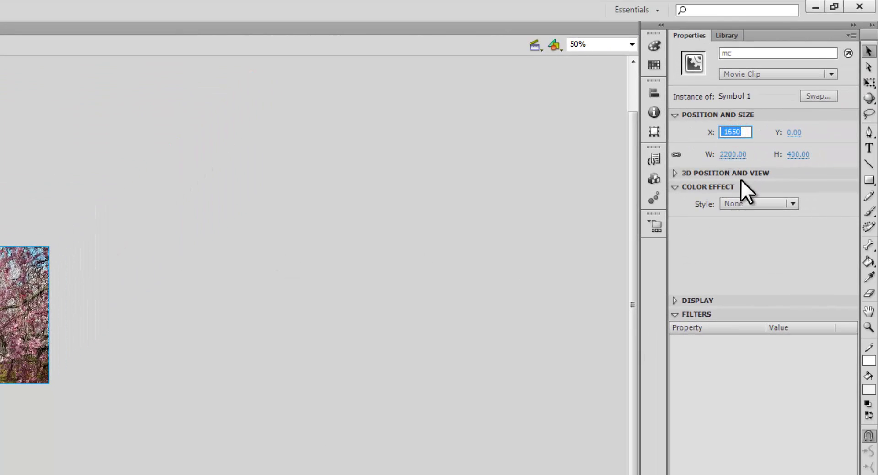
text(0)
key(Return)
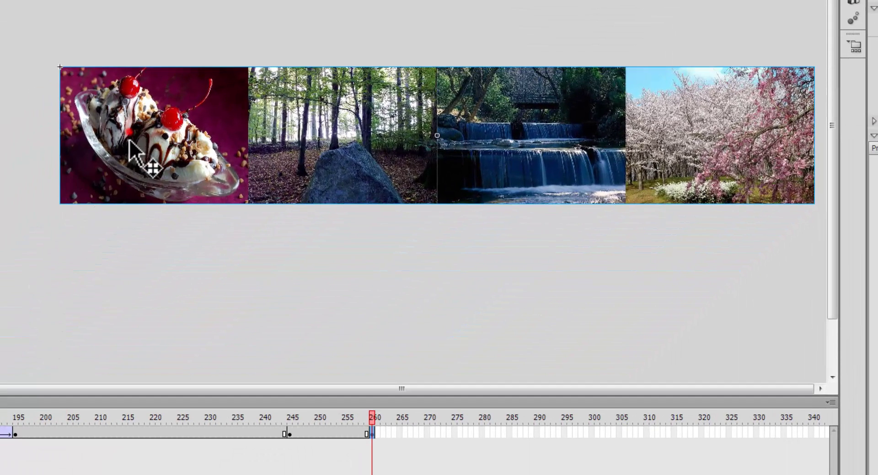
drag(133, 146, 128, 195)
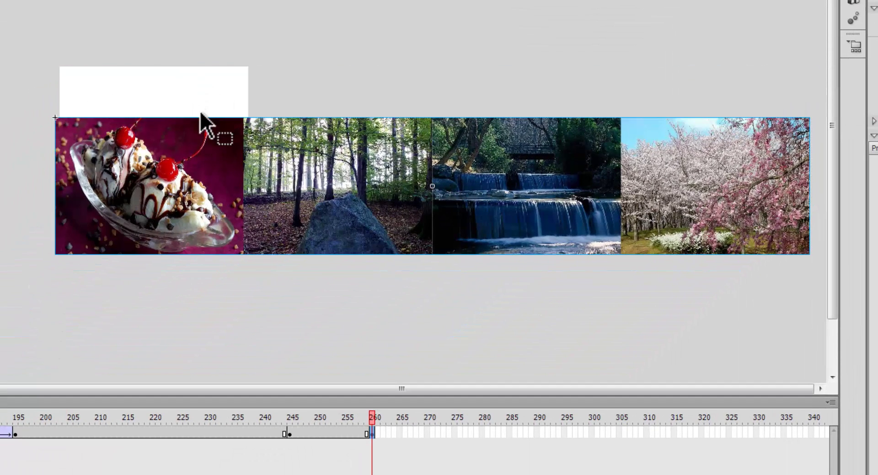
key(ctrl+z)
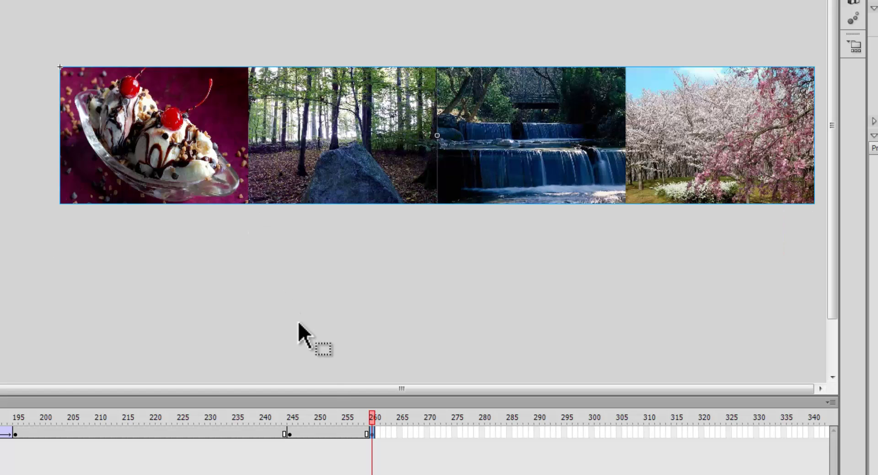
- Create a classic tween between frames 245 and 260 of the picture_strip layer and test the movie
right_click(328, 432)
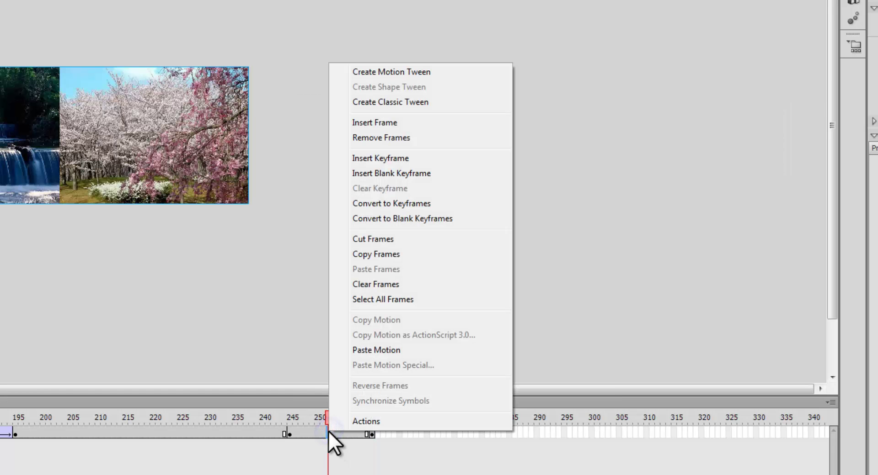
click(405, 105)
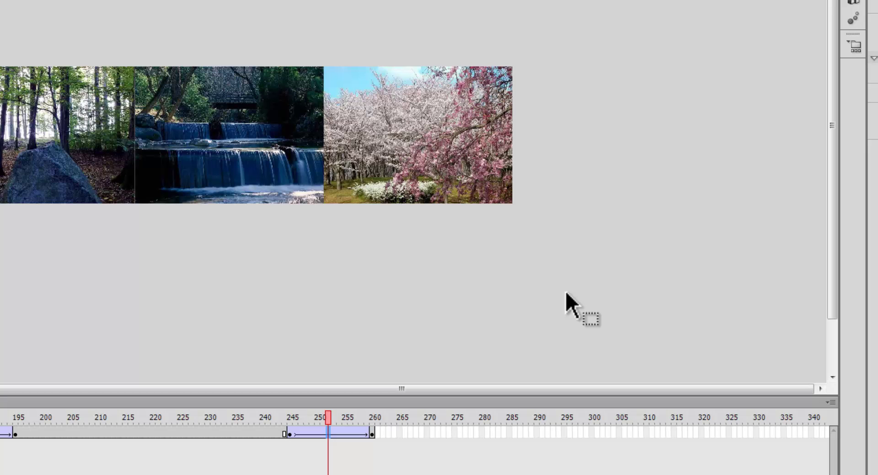
key(ctrl+Return)
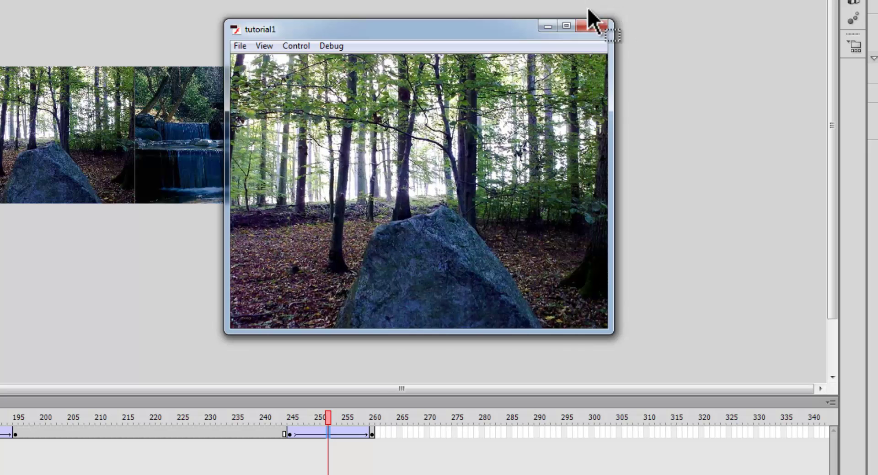
click(590, 26)
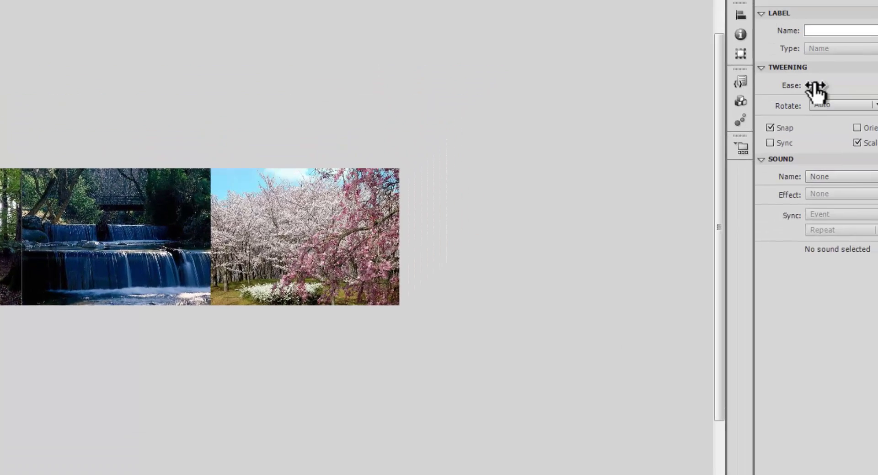
- Set the ease of the classic tween between frames 245 and 260 to 100
click(814, 87)
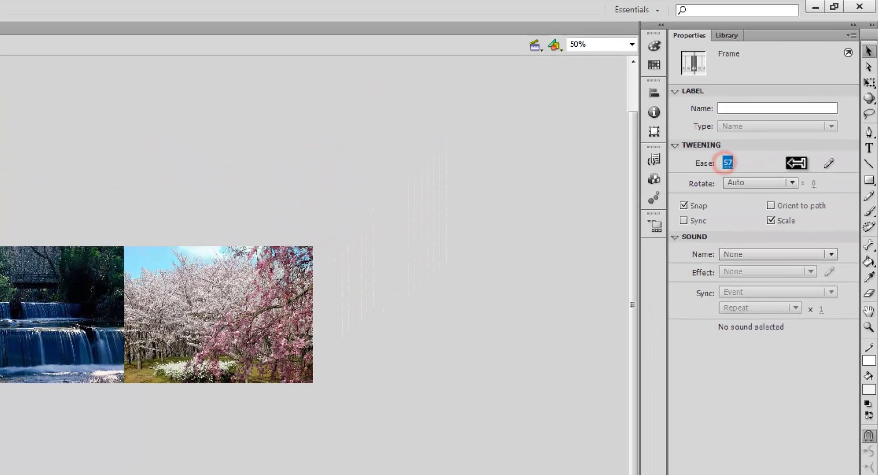
text(100)
key(Return)
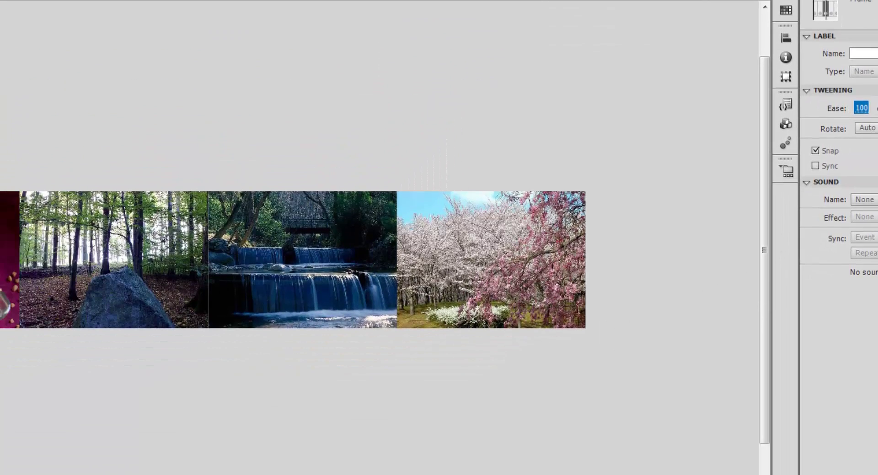
- Adjust the ease of the classic tween between frames 180 and 195 of the picture_strip layer
click(230, 422)
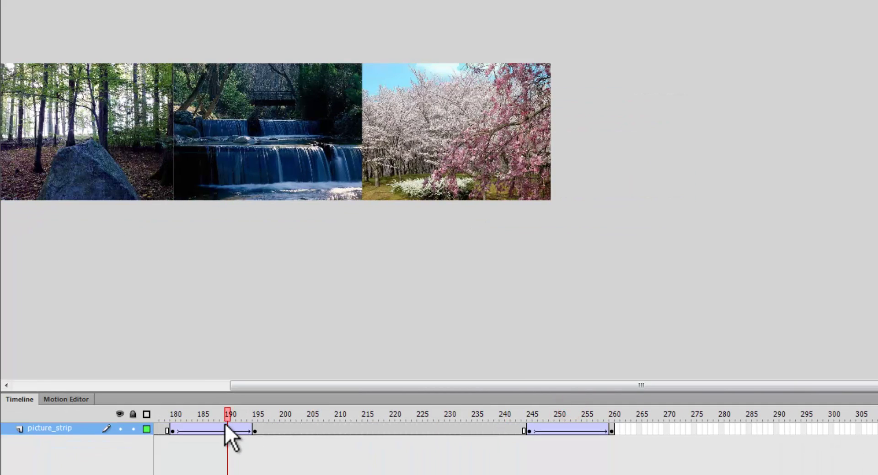
click(224, 423)
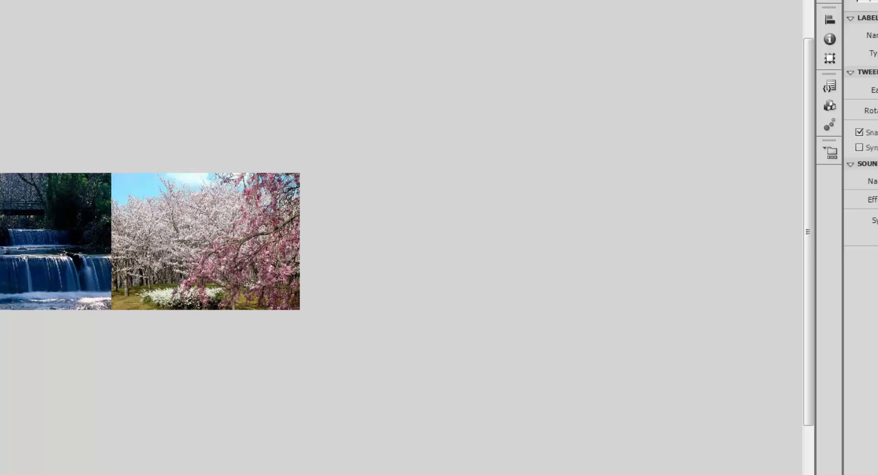
click(726, 161)
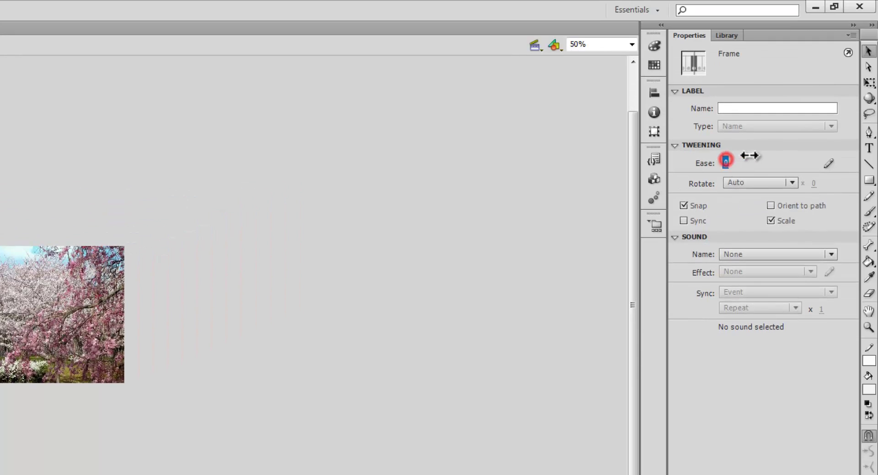
drag(750, 155, 804, 166)
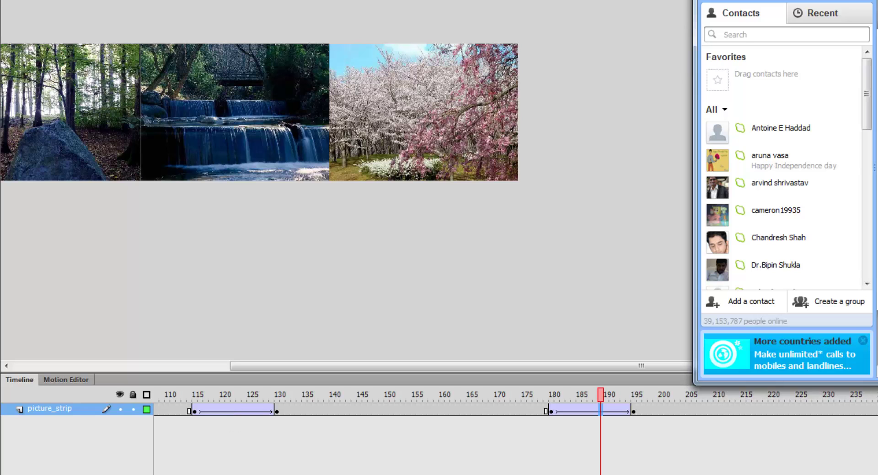
- Select the classic tween between frames 115 and 130 and the one between frames 50 and 65 in turn for easing
click(232, 404)
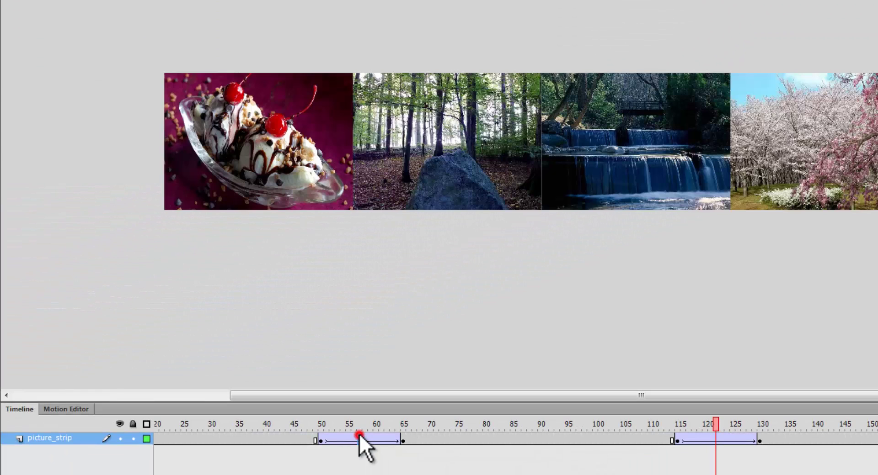
click(360, 435)
scroll(516, 438, left, 5)
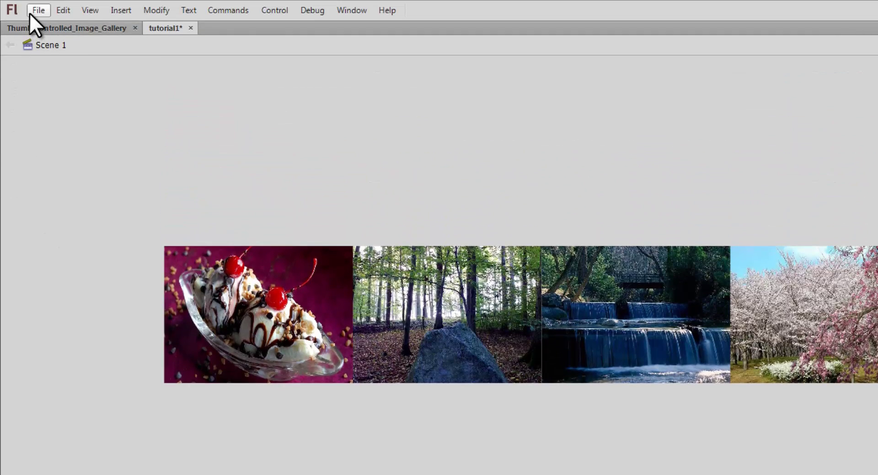
- Save the tutorial1 document and test the movie to check the eased slide transitions
click(38, 10)
click(72, 121)
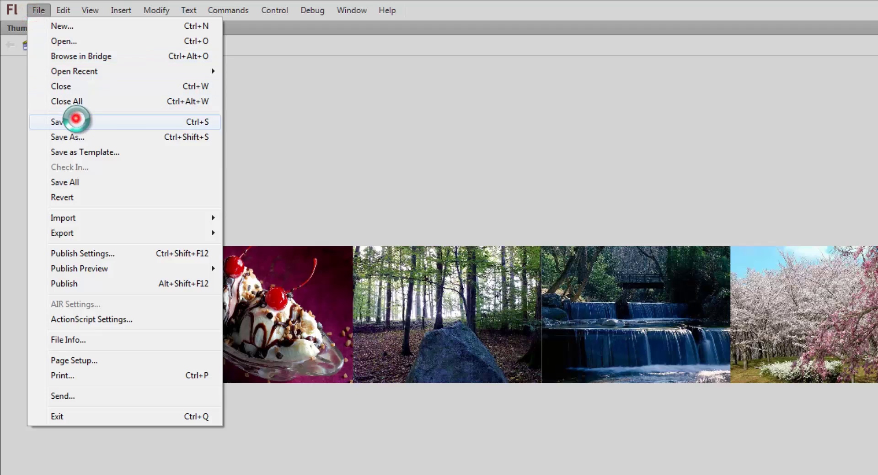
key(ctrl+Return)
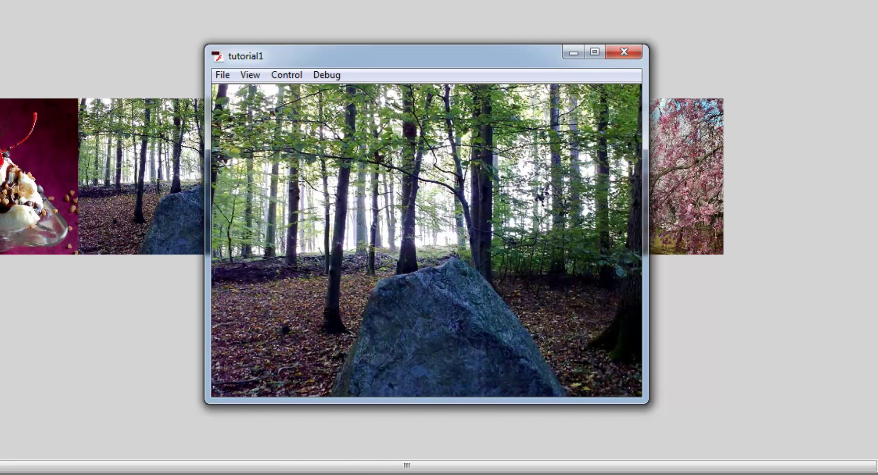
click(623, 56)
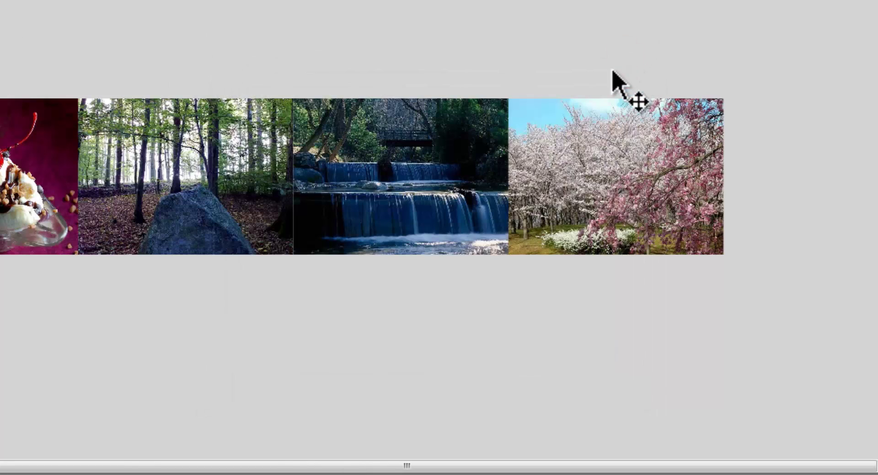
- Switch to the Thumb_controlled_Image_Gallery document
click(114, 465)
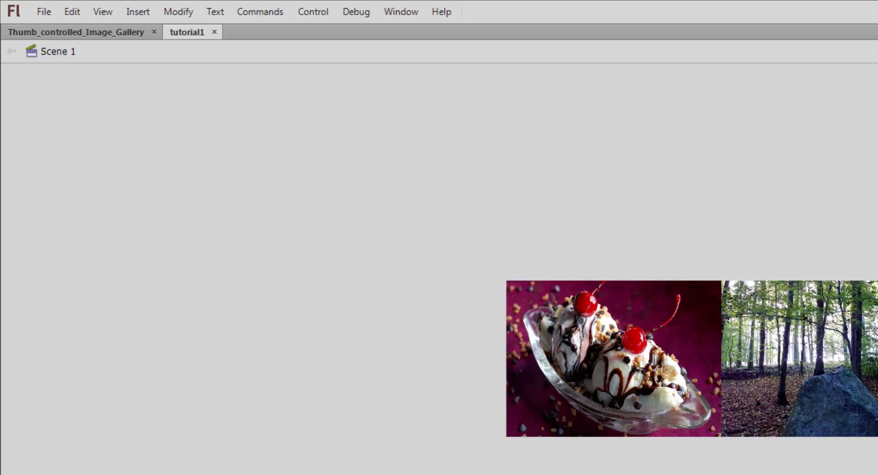
click(99, 32)
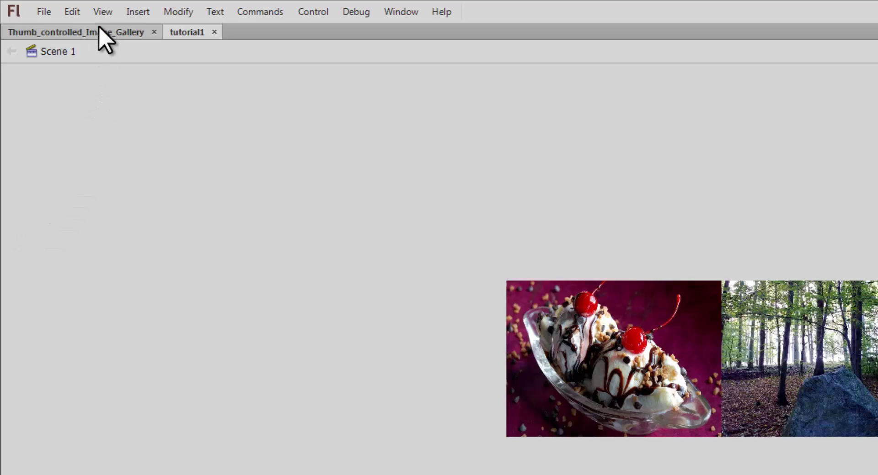